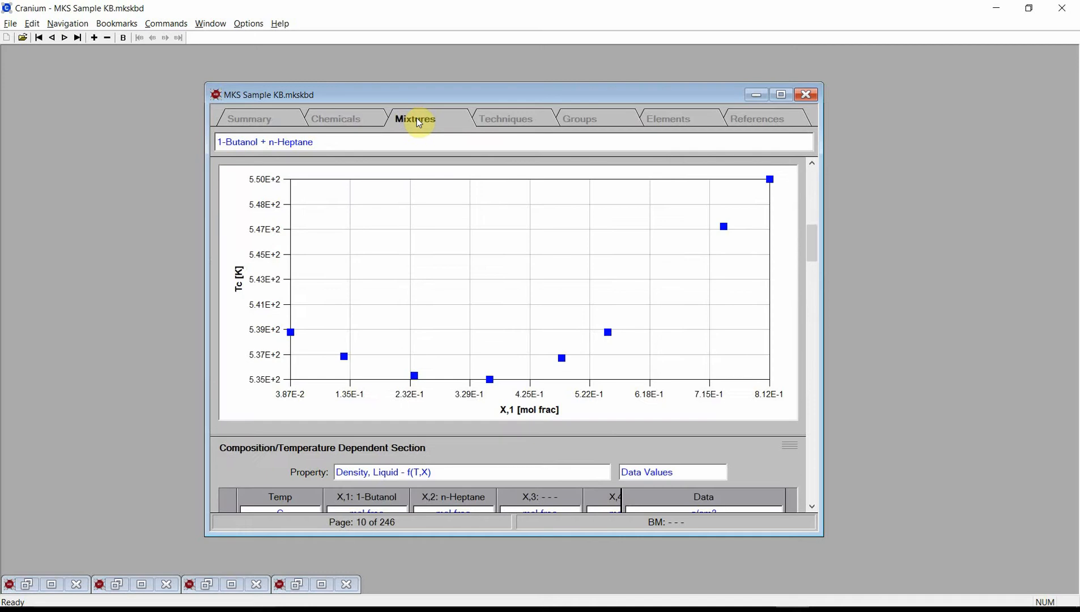
Step: Look through the knowledge base's Techniques, Groups, Elements and References chapters
click(520, 125)
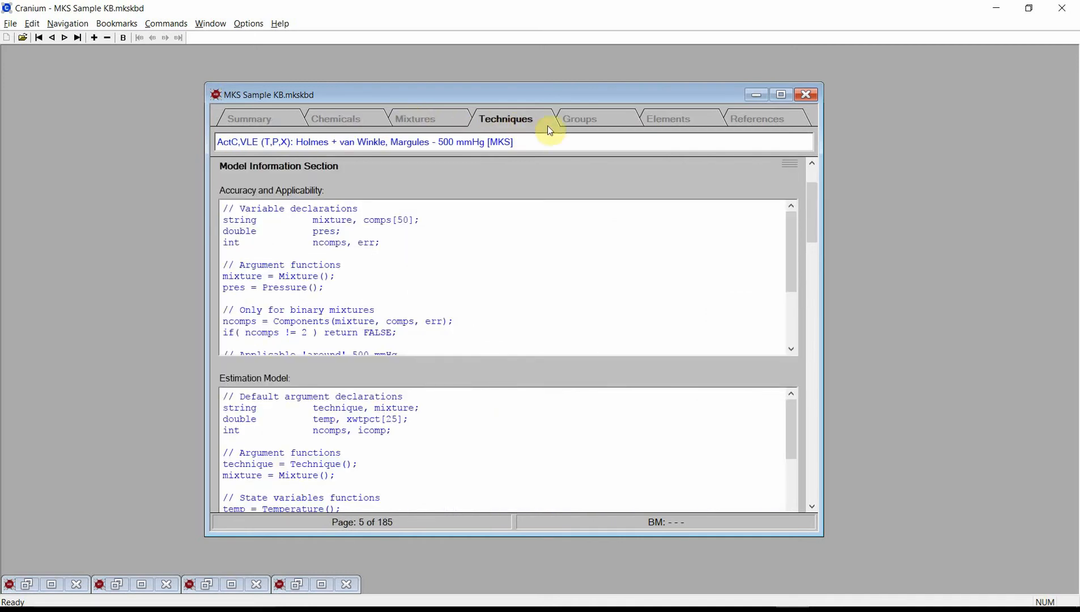
click(603, 119)
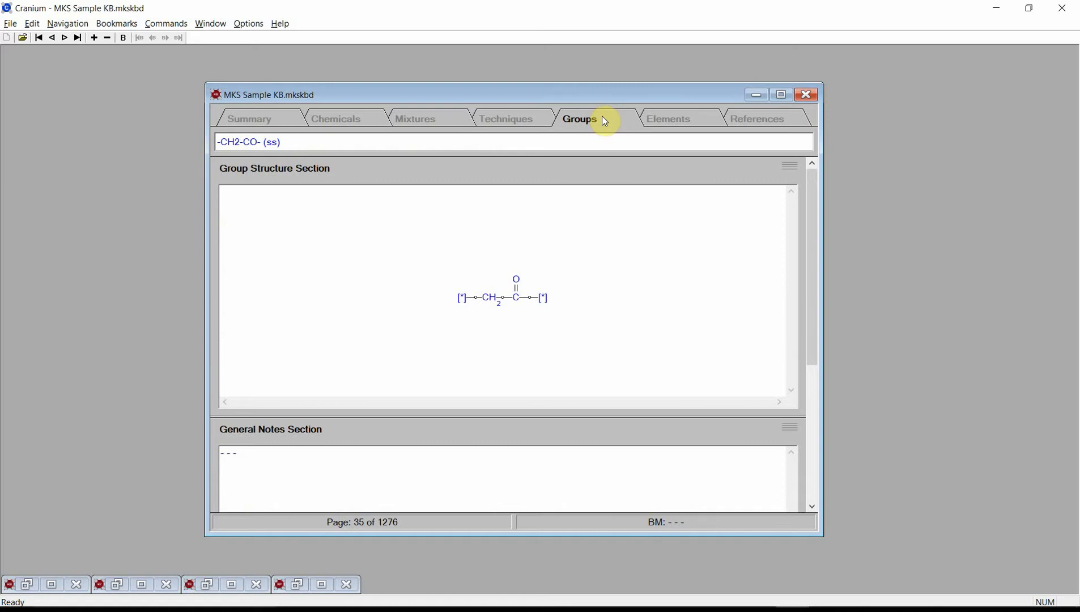
click(663, 120)
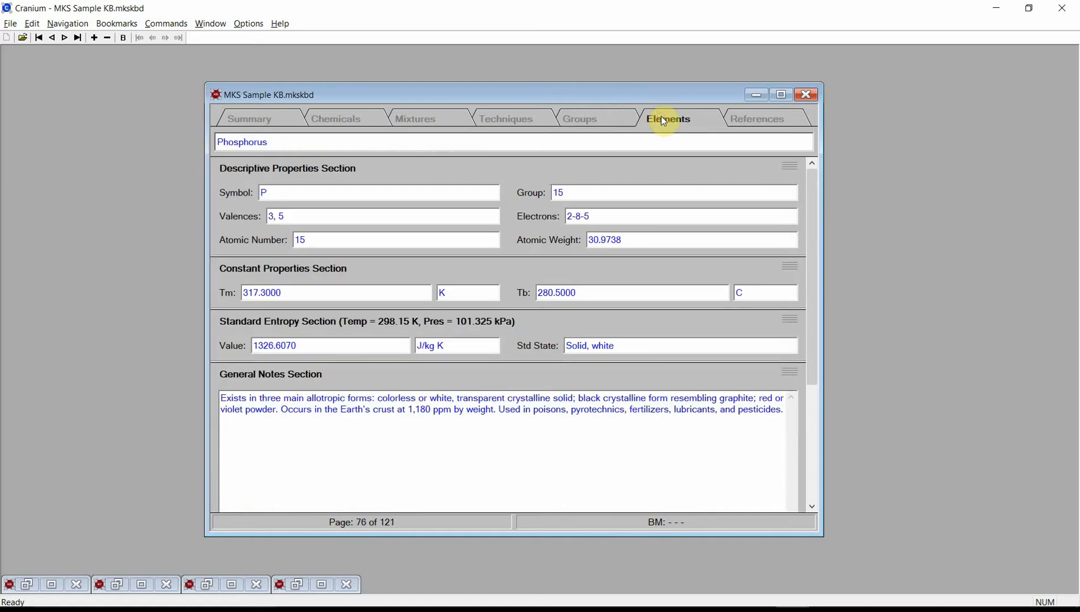
click(759, 126)
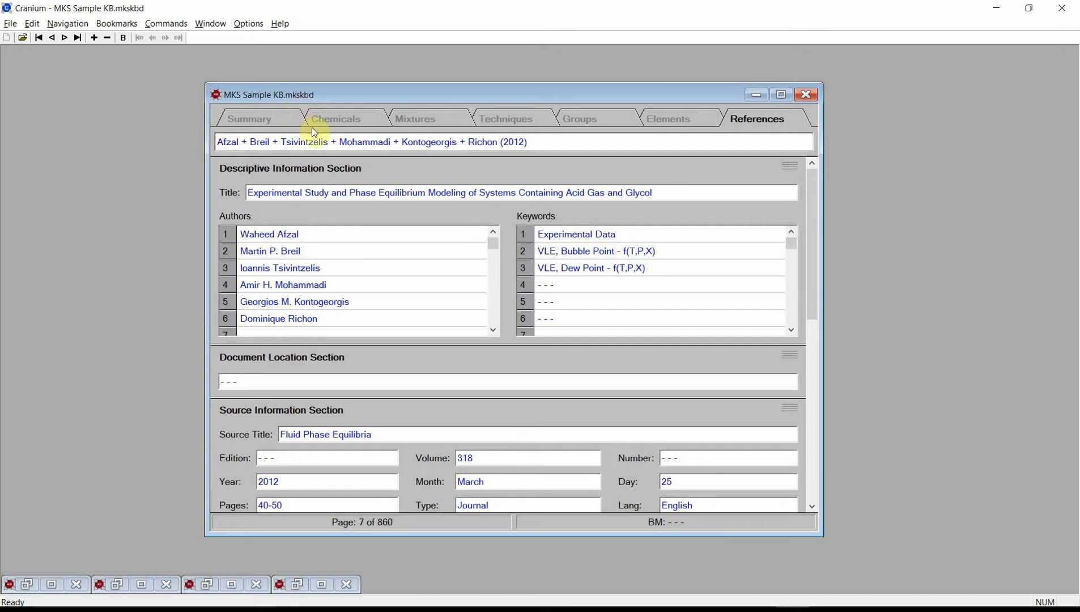
Step: Page forward through the first few records in the Chemicals chapter and return to its first page
click(339, 121)
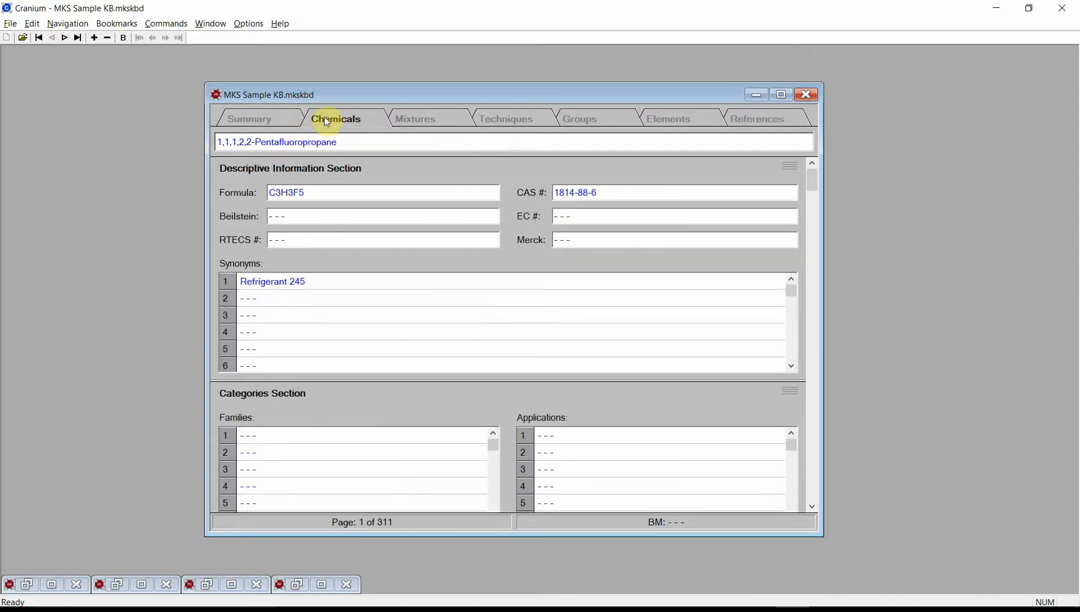
click(66, 39)
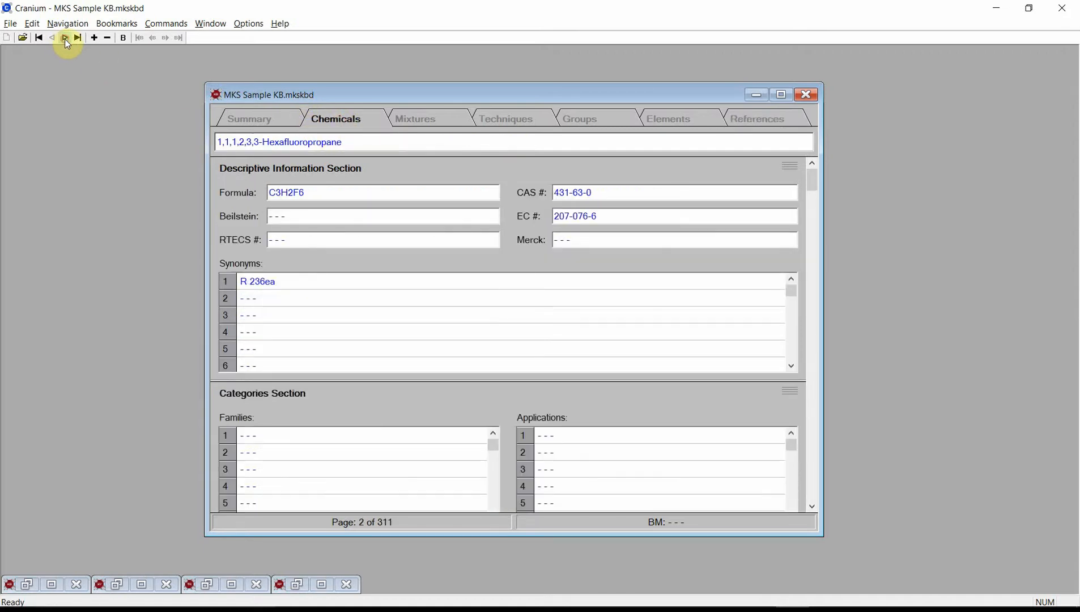
click(66, 38)
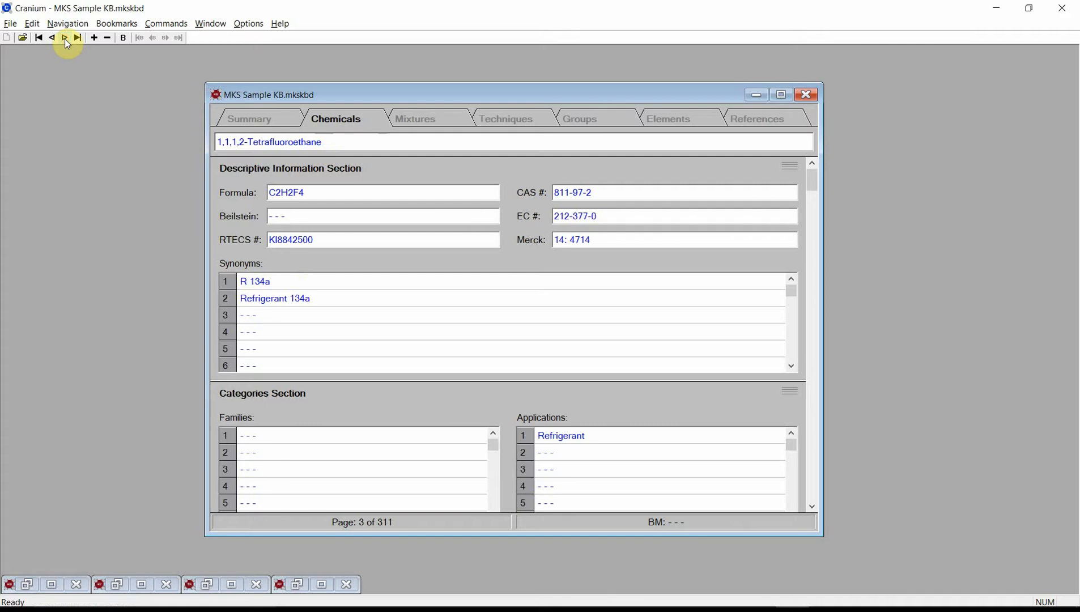
click(65, 39)
click(65, 38)
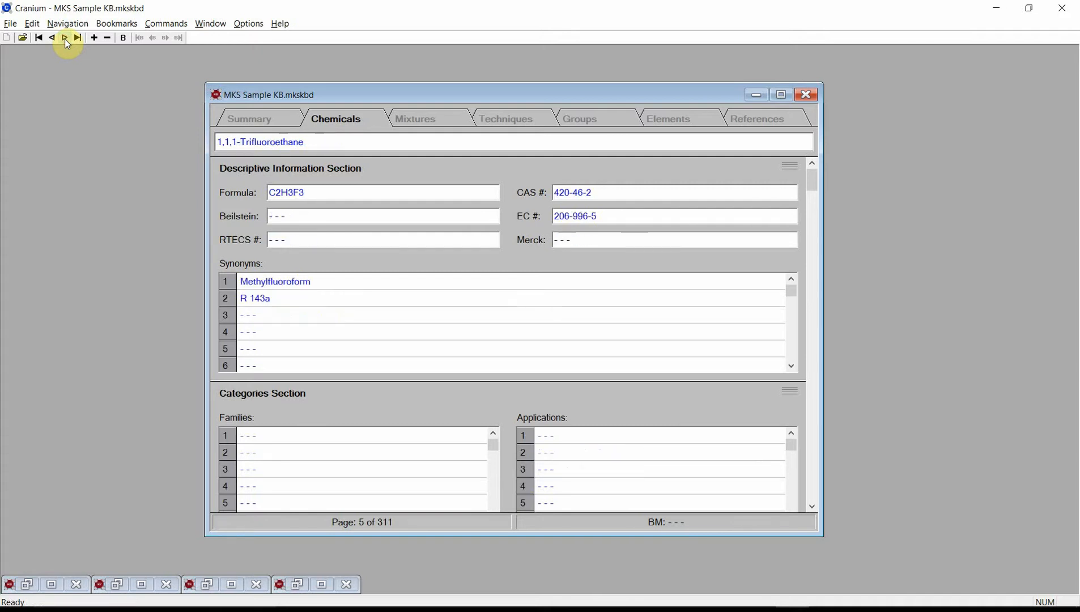
click(39, 38)
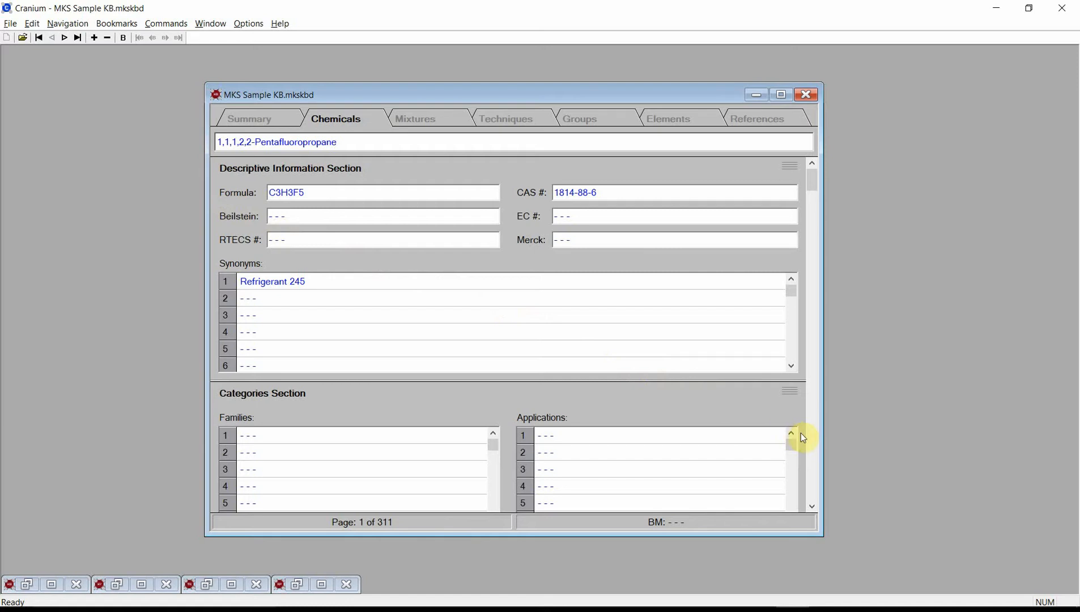
Step: Examine the property sections of 1,1,1,2,2-Pentafluoropropane down to the liquid density table and plot
scroll(802, 438, down, 5)
scroll(815, 443, down, 5)
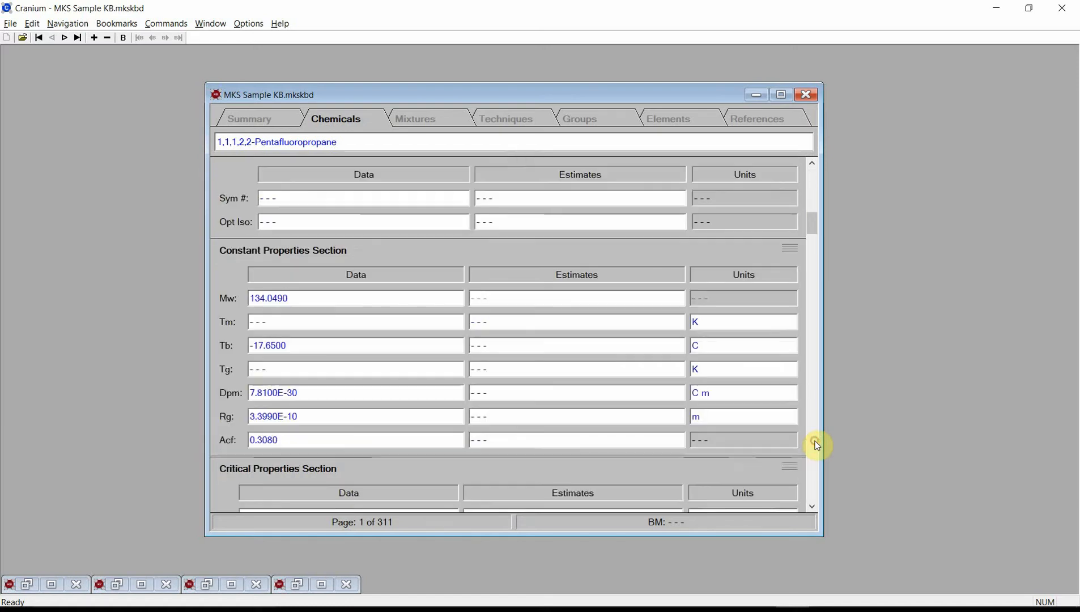
click(815, 441)
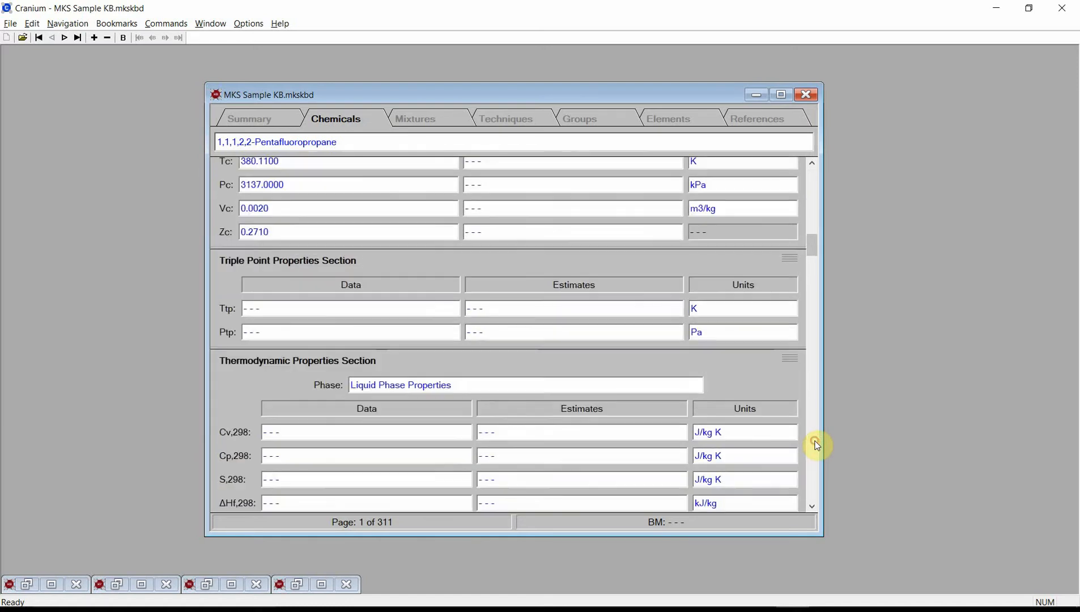
click(815, 442)
click(815, 441)
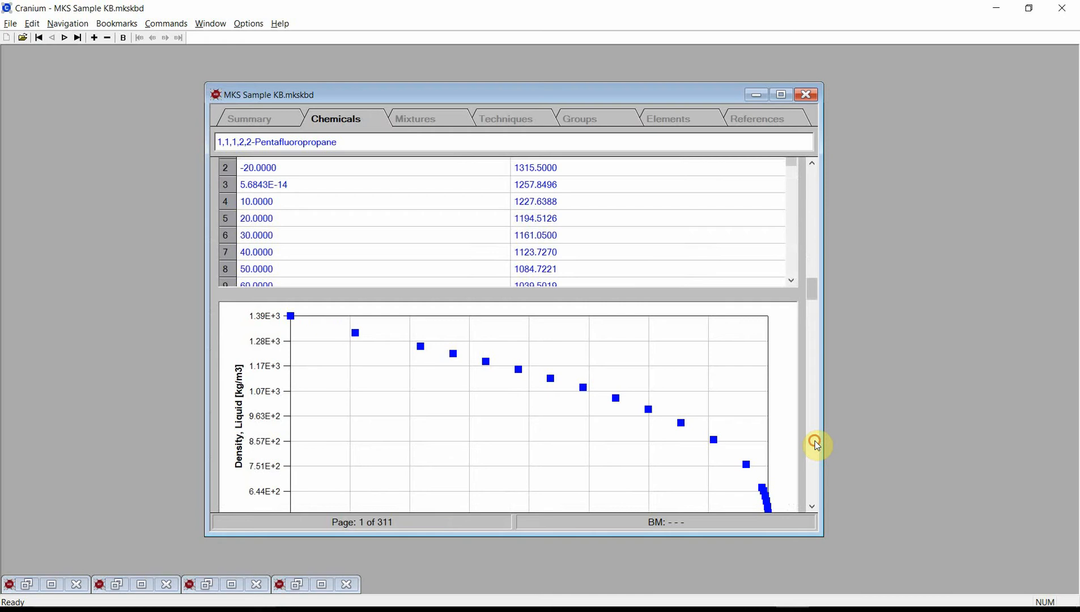
click(811, 164)
click(811, 164)
click(812, 163)
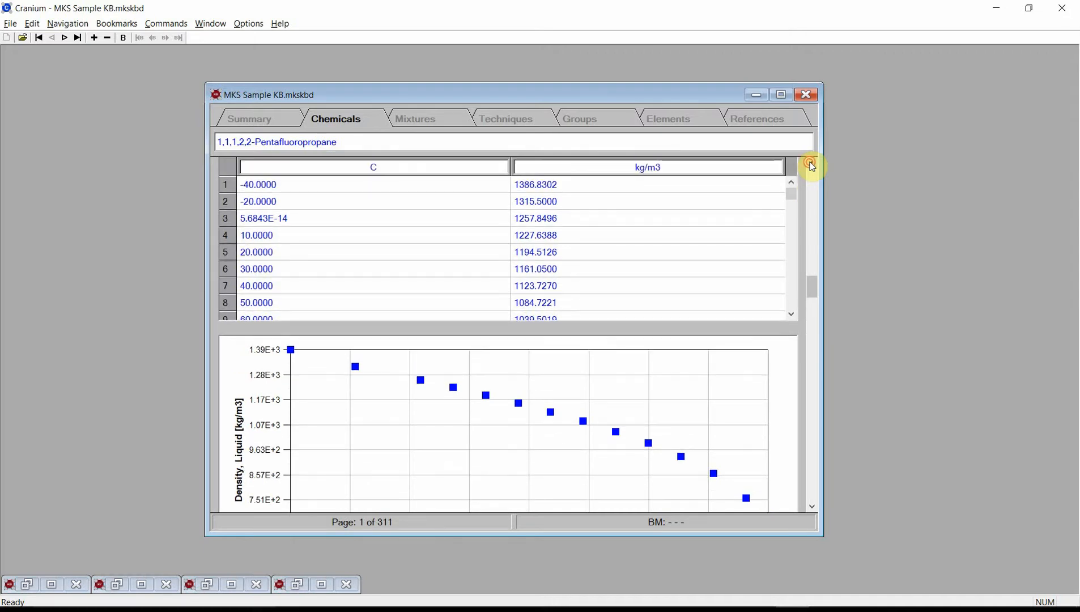
click(812, 164)
click(811, 163)
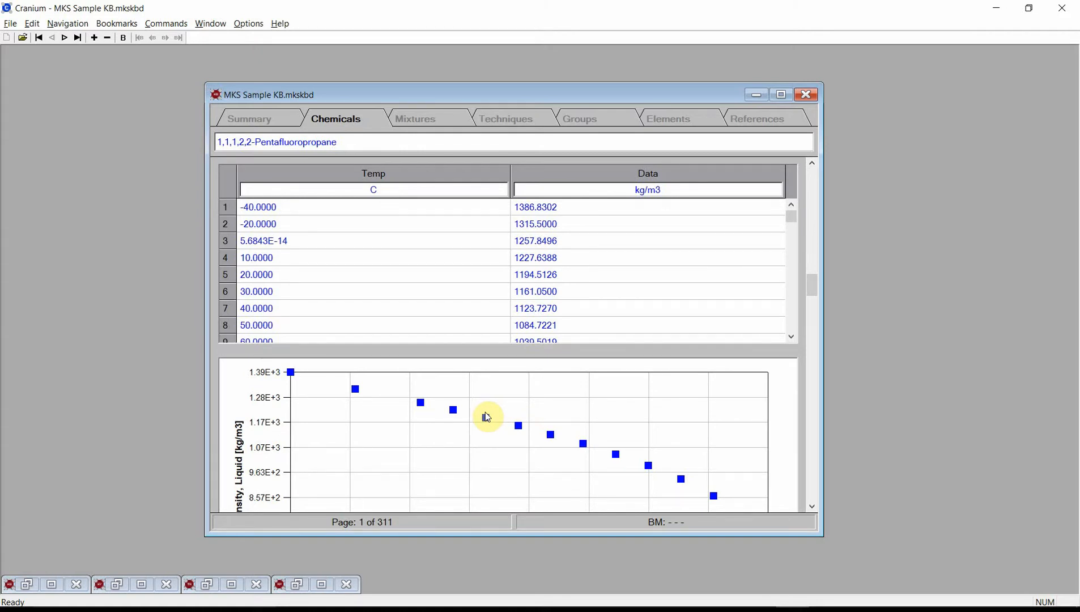
Step: Find chemicals whose identifier contains "propanol" and go to the 1-Propanol page
click(69, 24)
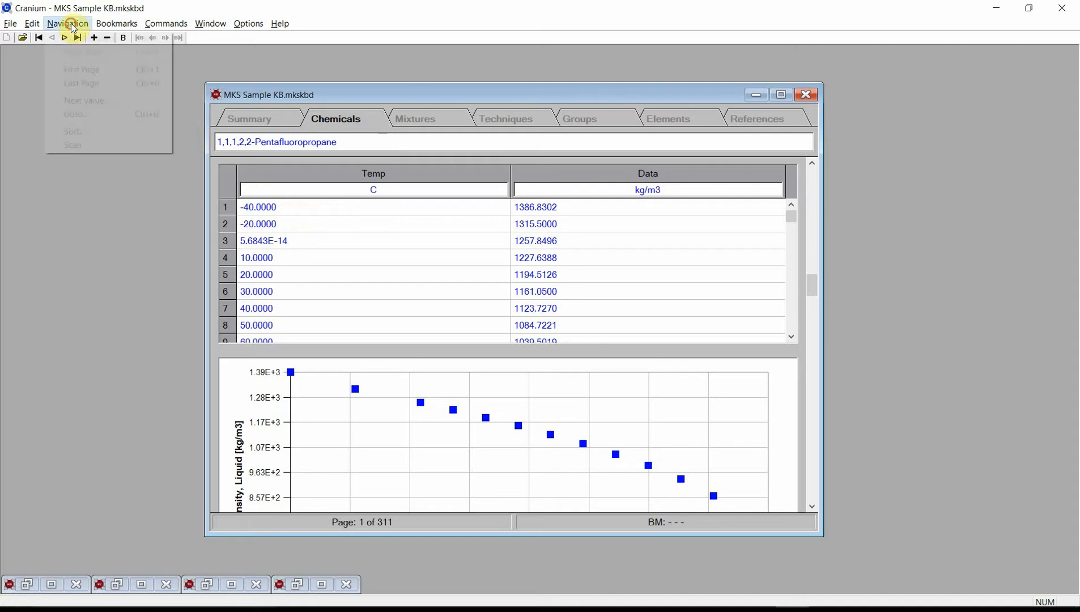
click(70, 119)
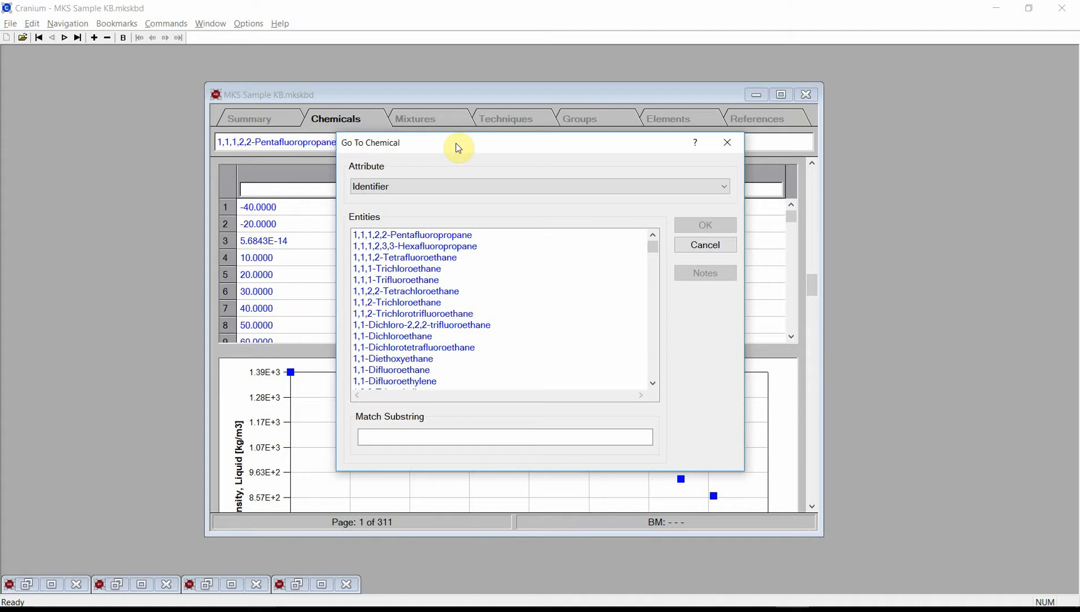
click(413, 436)
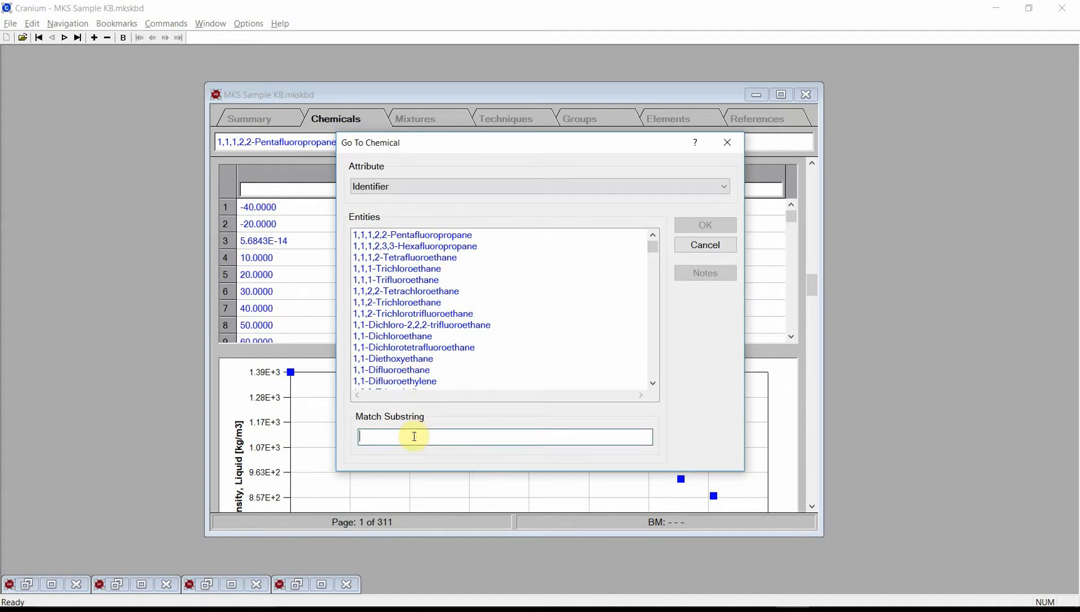
text(propanol)
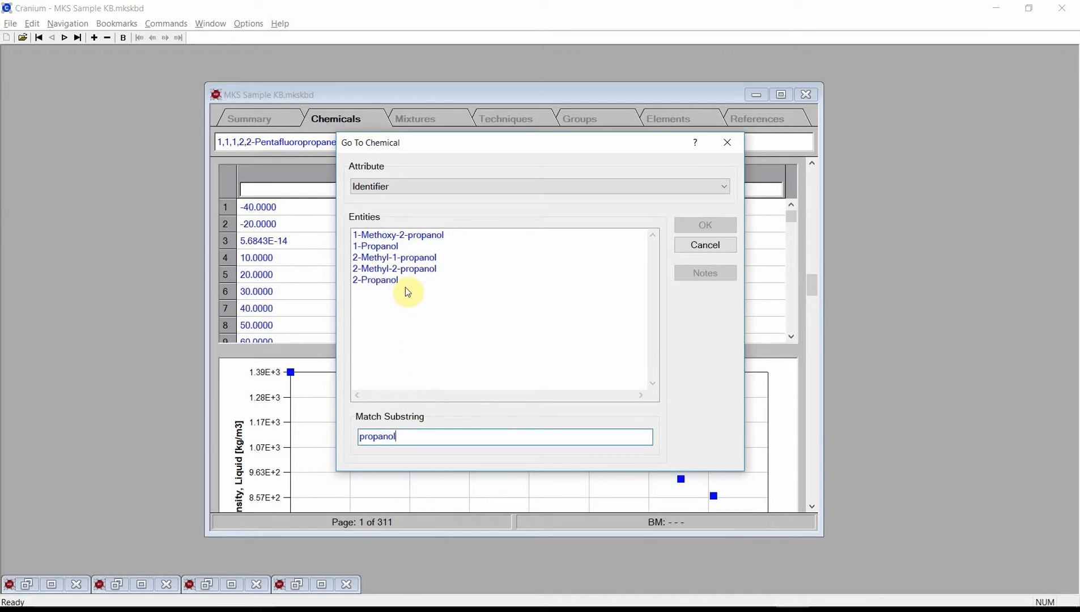
click(387, 247)
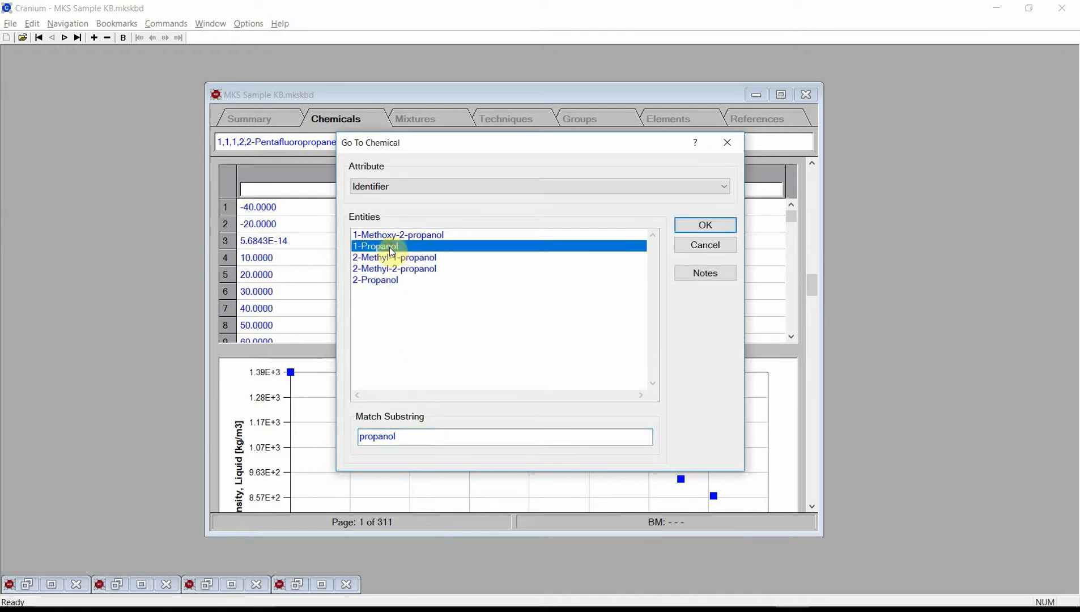
click(702, 226)
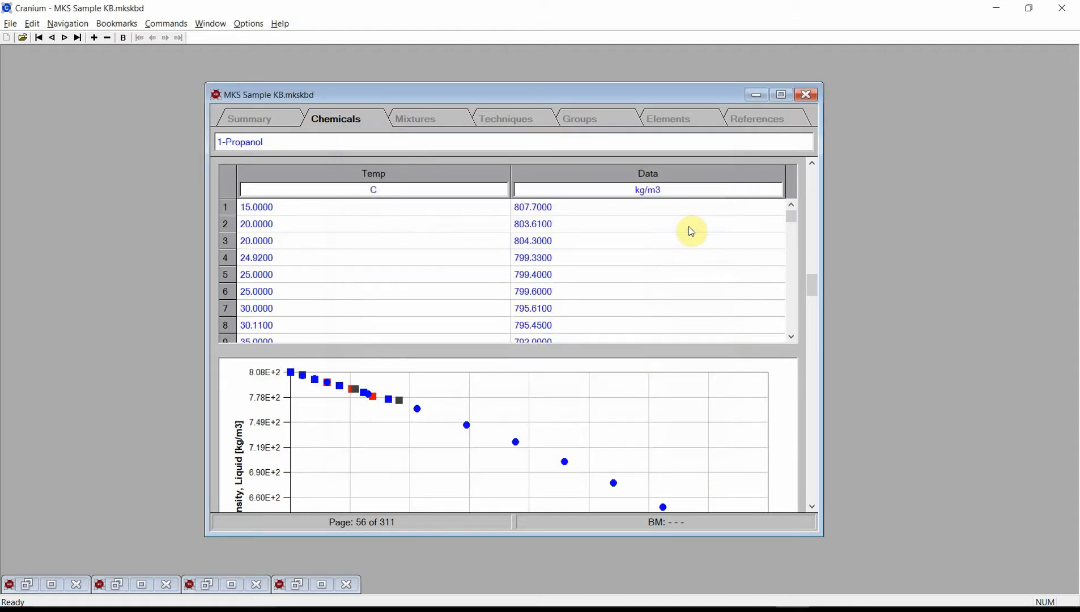
Step: Compute property estimates for 1-Propanol without restricting them to missing values, and save the results
click(814, 185)
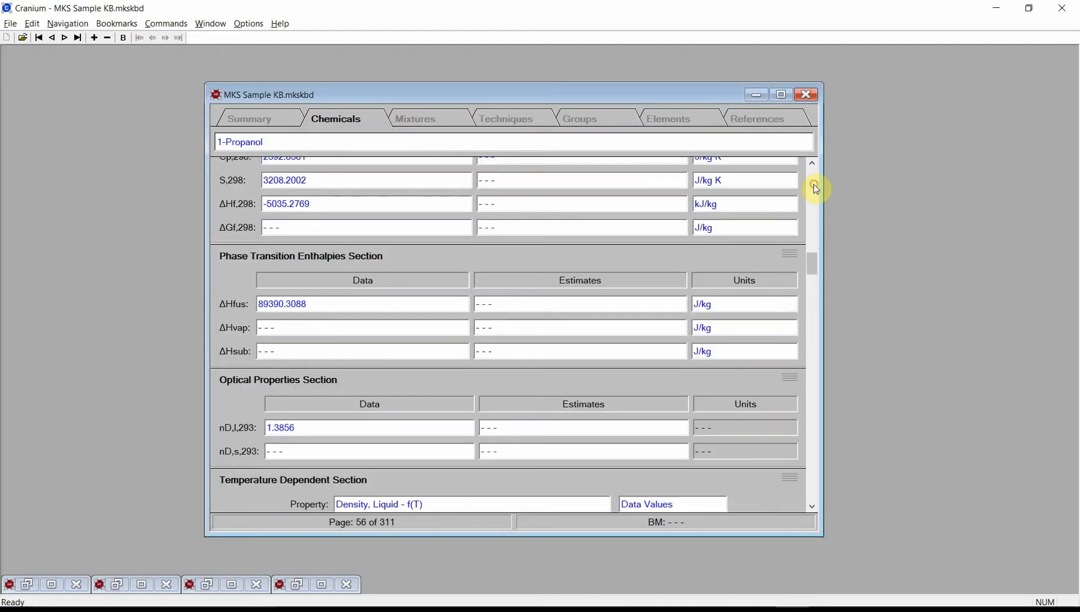
click(814, 186)
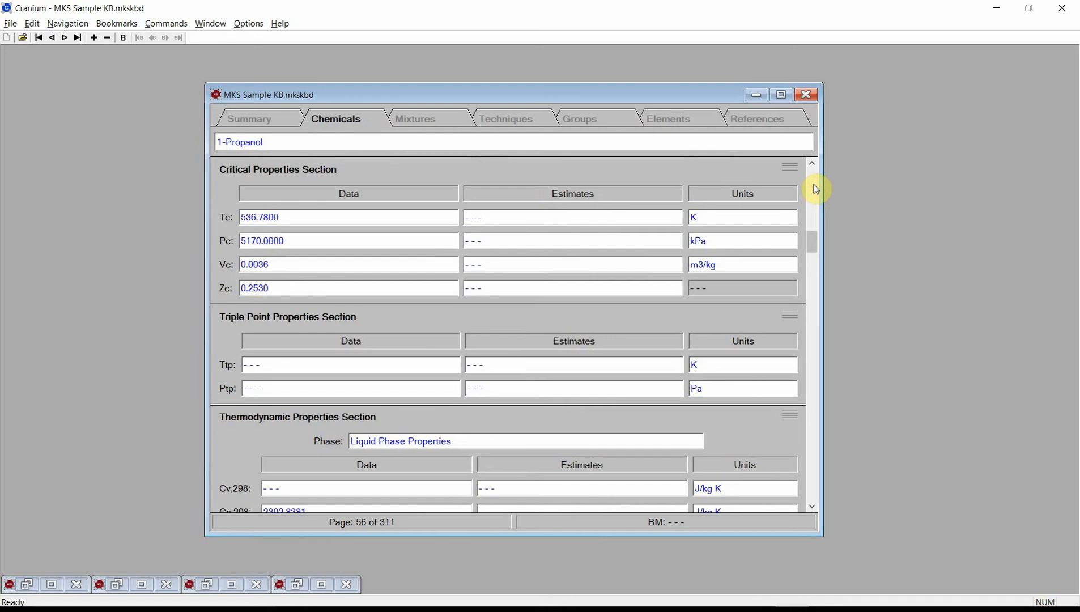
click(814, 187)
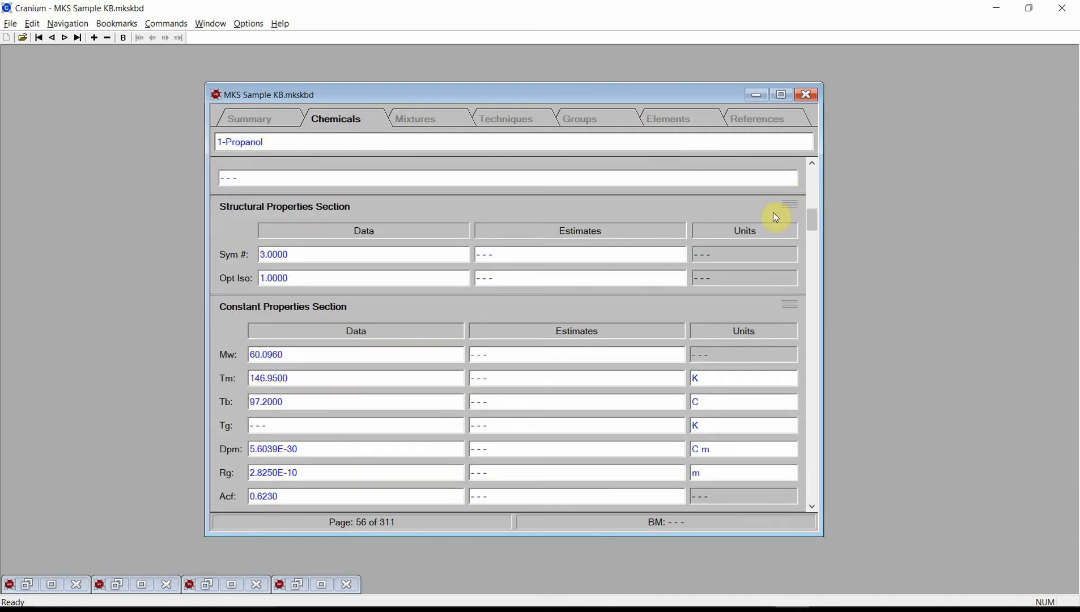
click(172, 23)
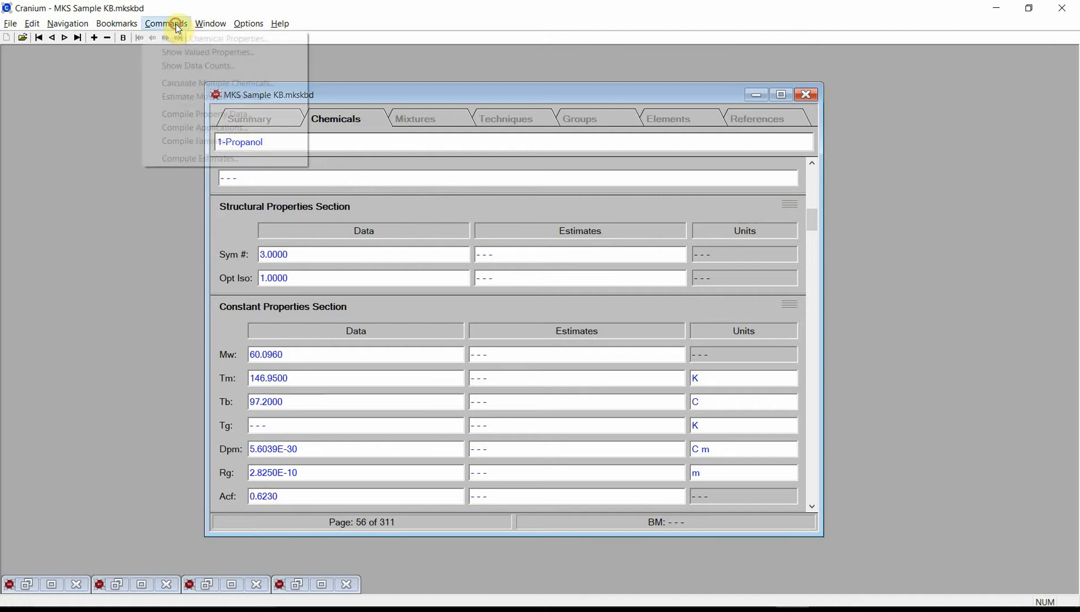
click(206, 159)
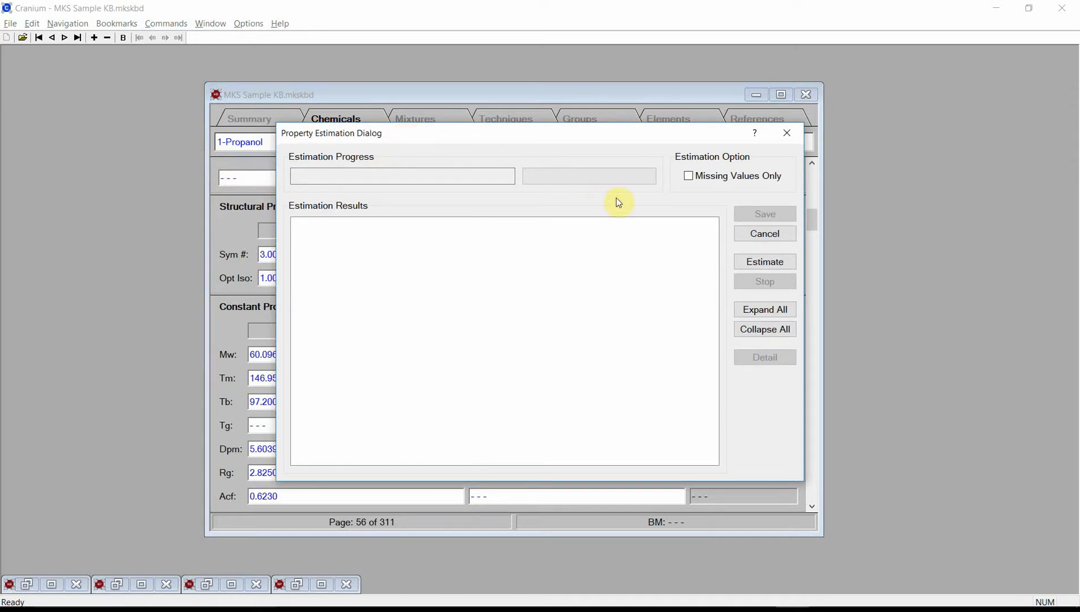
click(746, 264)
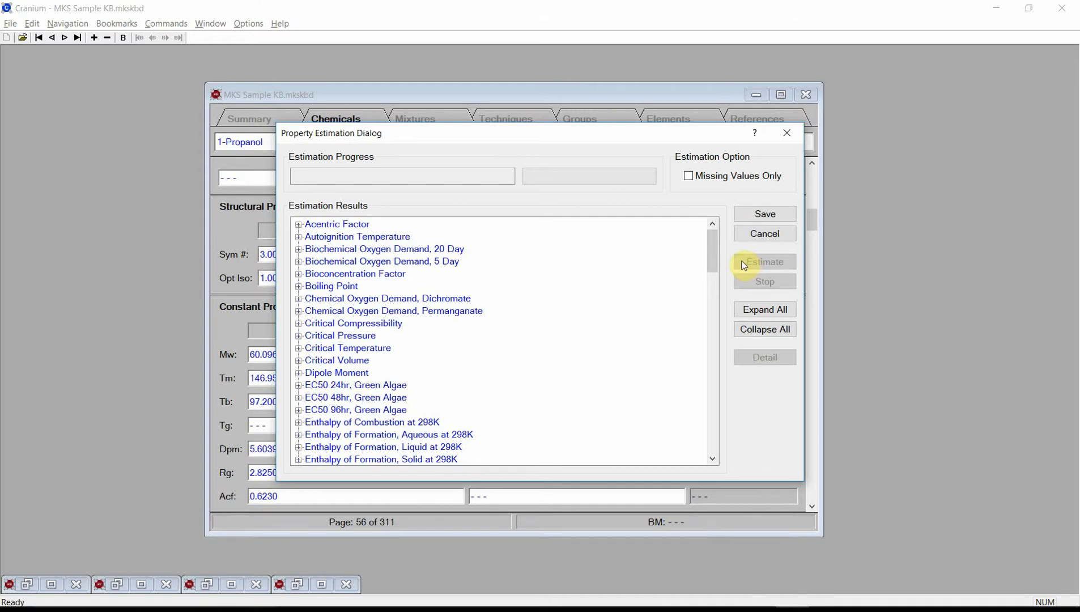
click(754, 215)
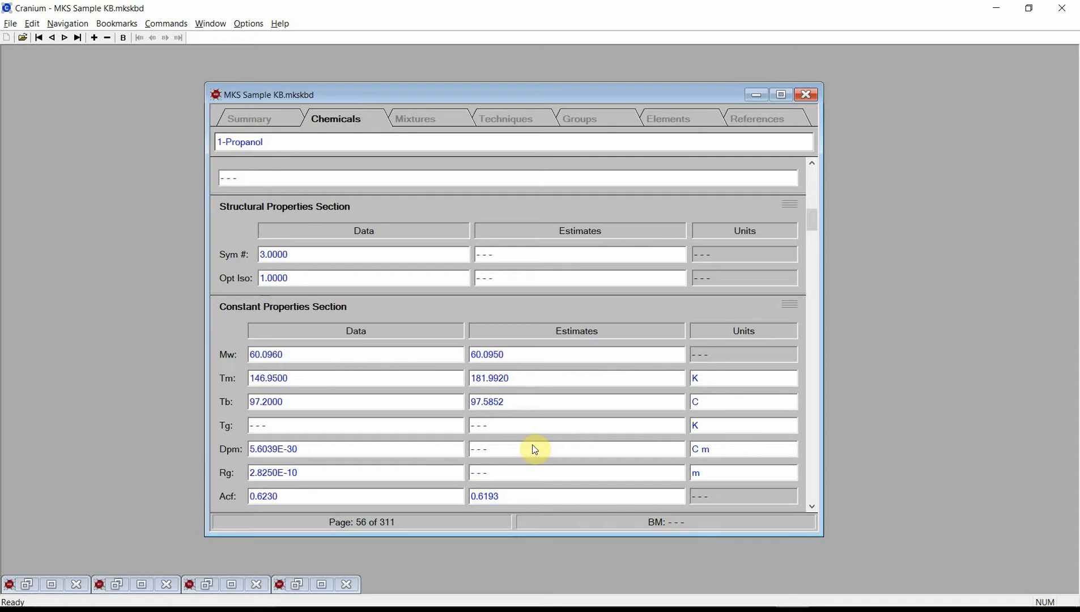
Step: Set 1-Propanol's Temperature Dependent Section to show Vapor Pressure, Liquid - f(T) with the Estimates values type
click(811, 479)
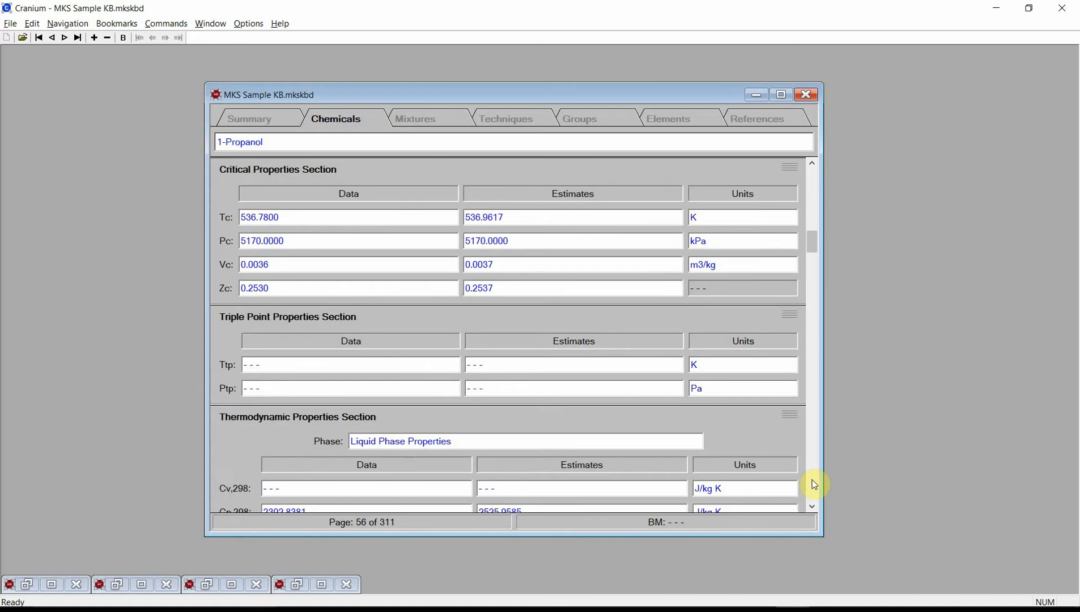
click(811, 479)
click(813, 506)
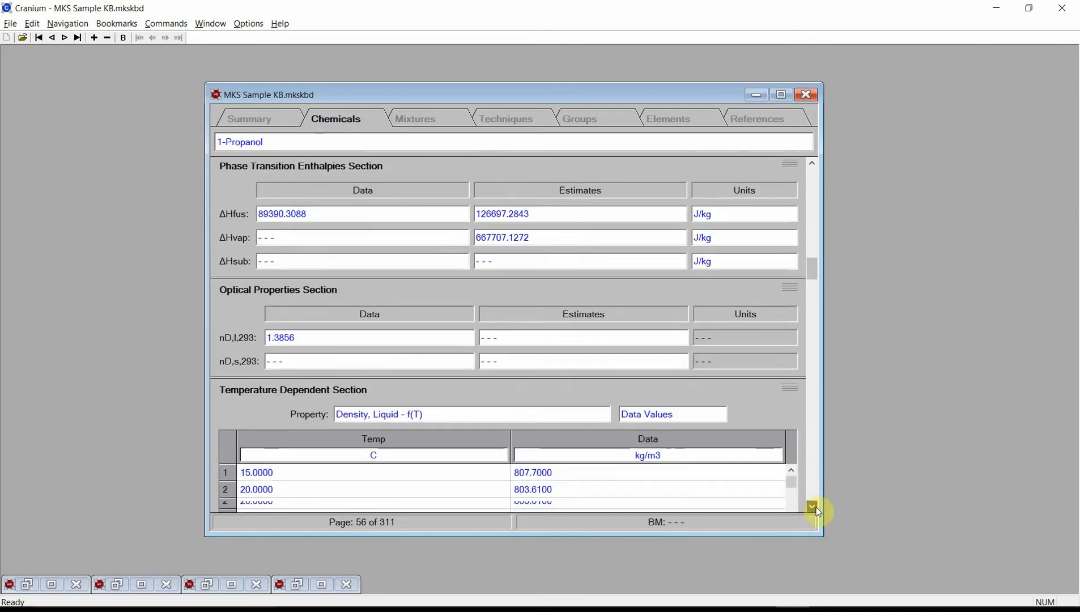
click(813, 507)
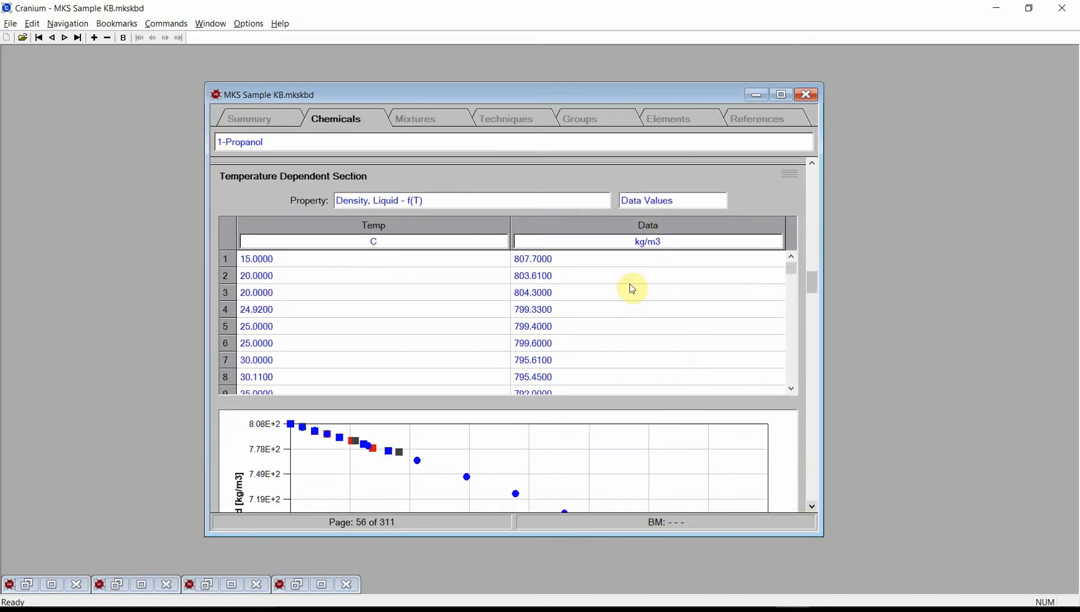
click(533, 205)
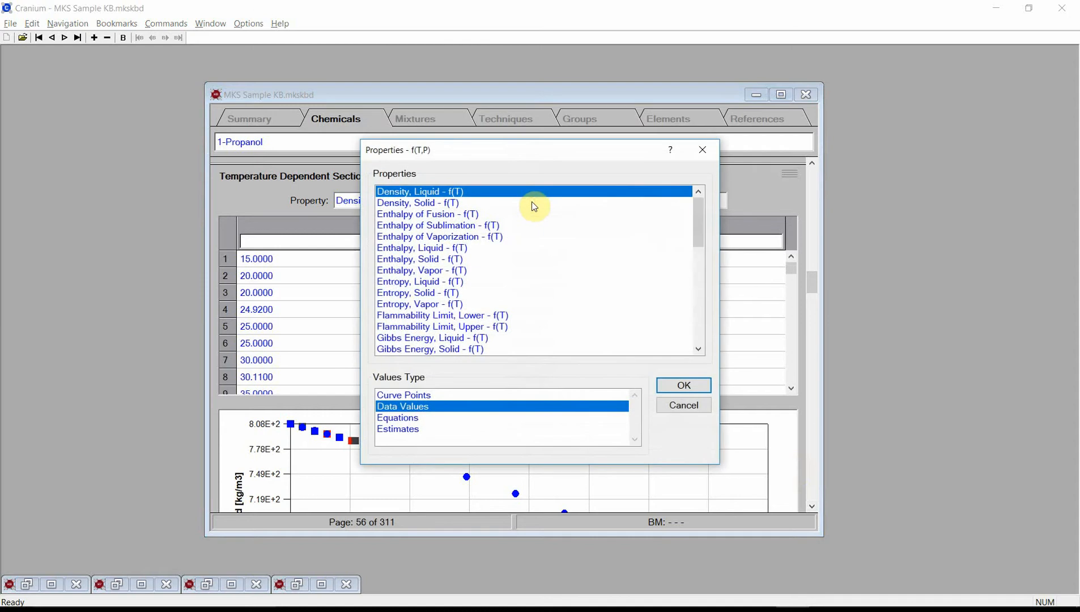
drag(698, 226, 714, 343)
click(492, 316)
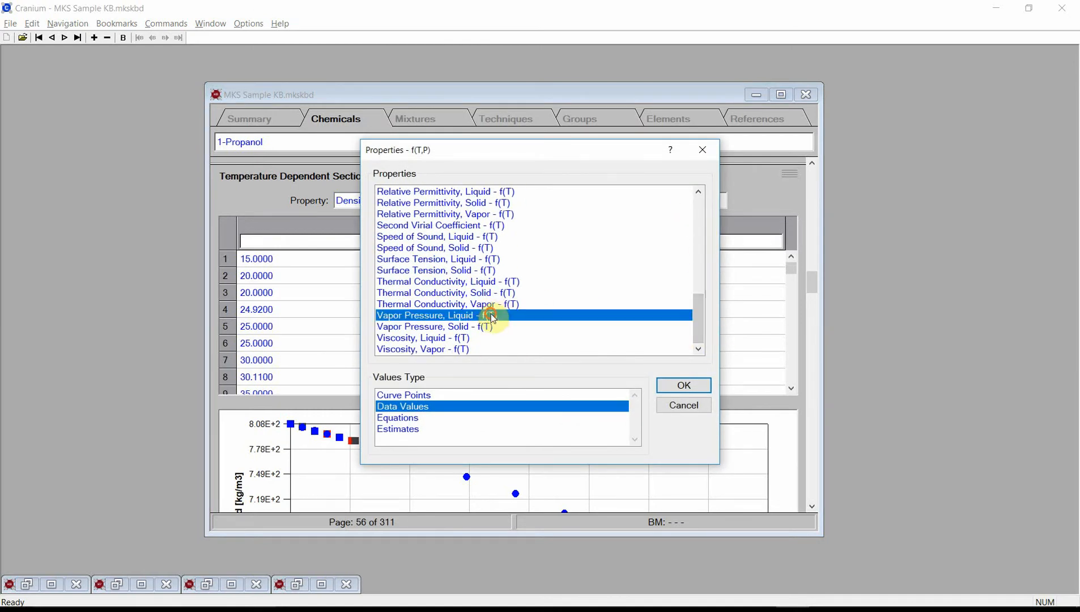
click(438, 431)
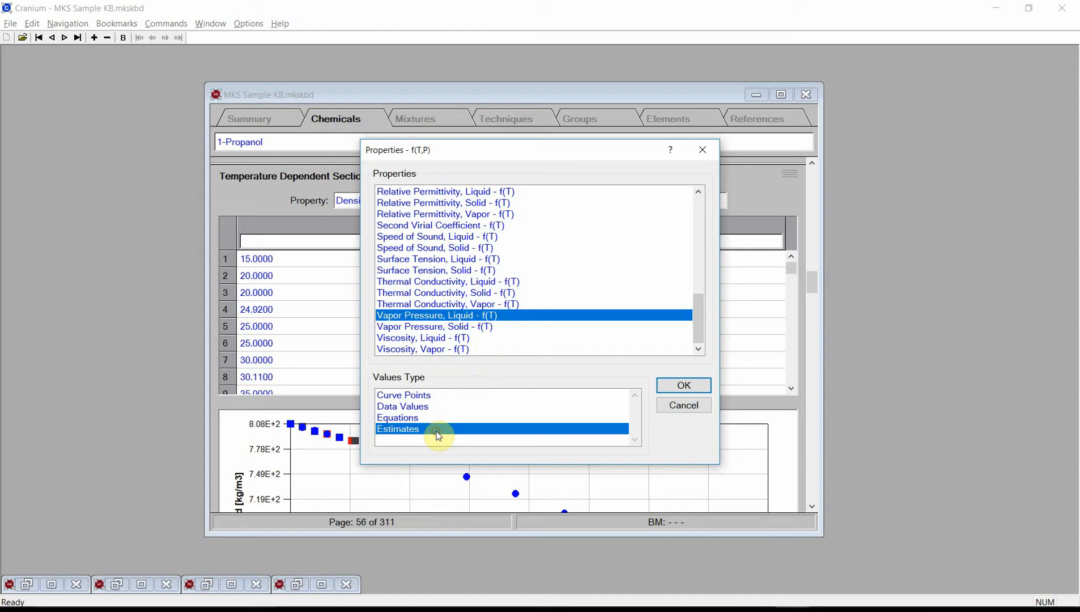
click(670, 392)
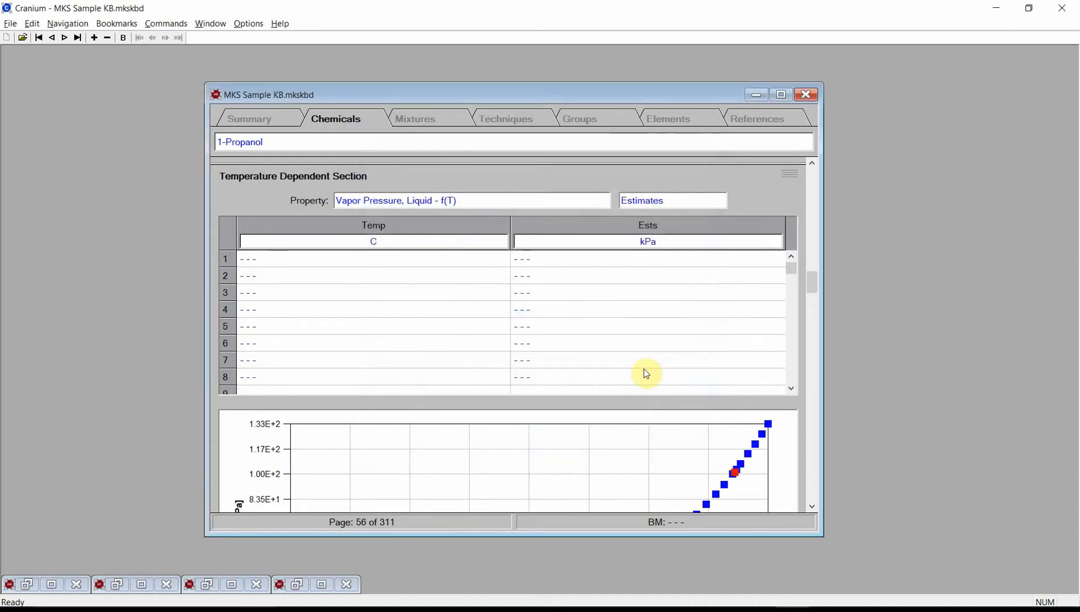
Step: Fill the first 25 rows of the vapor pressure estimates table with a temperature series from 0 to 120 C and save
double_click(471, 301)
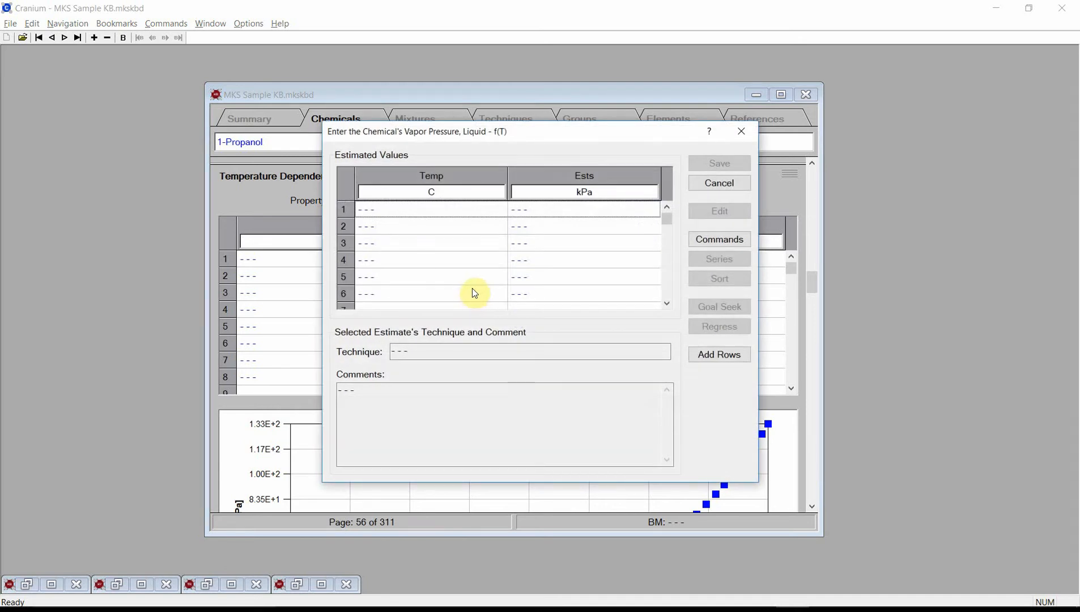
click(489, 209)
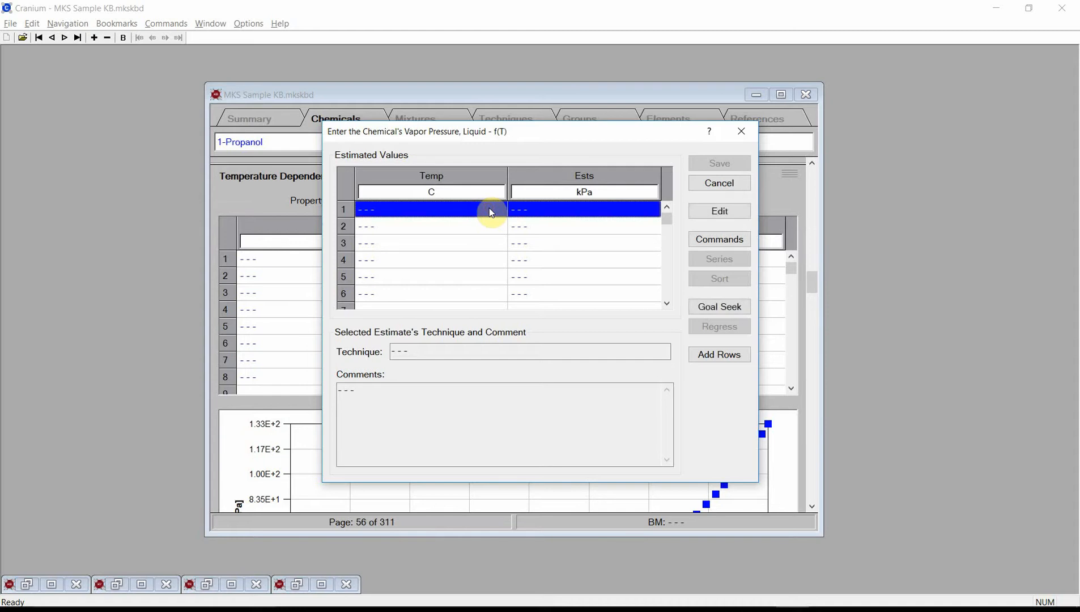
drag(491, 213, 497, 330)
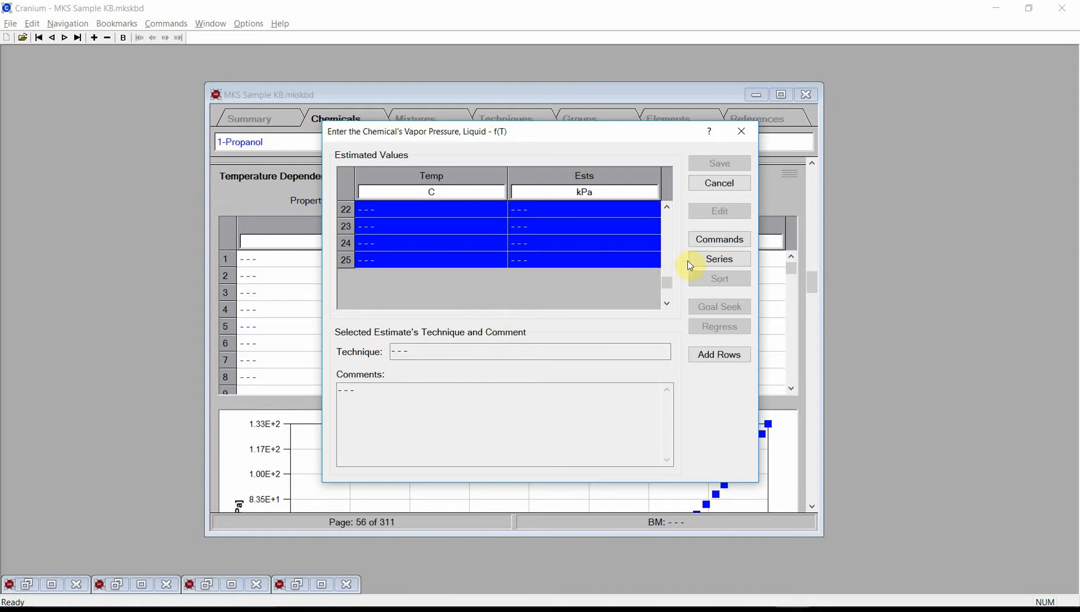
click(704, 265)
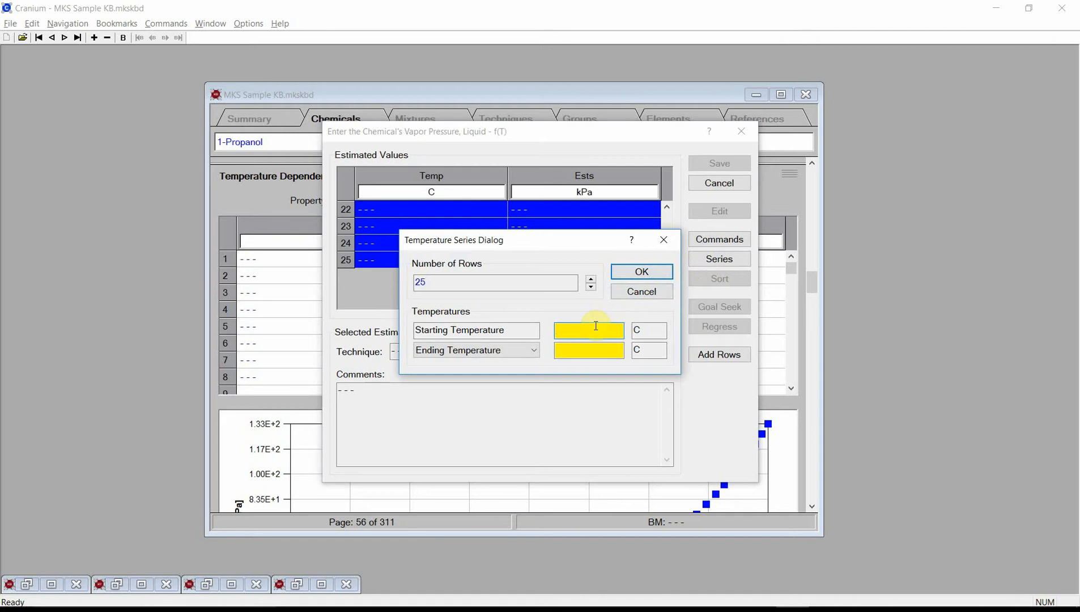
text(0)
click(615, 349)
text(12)
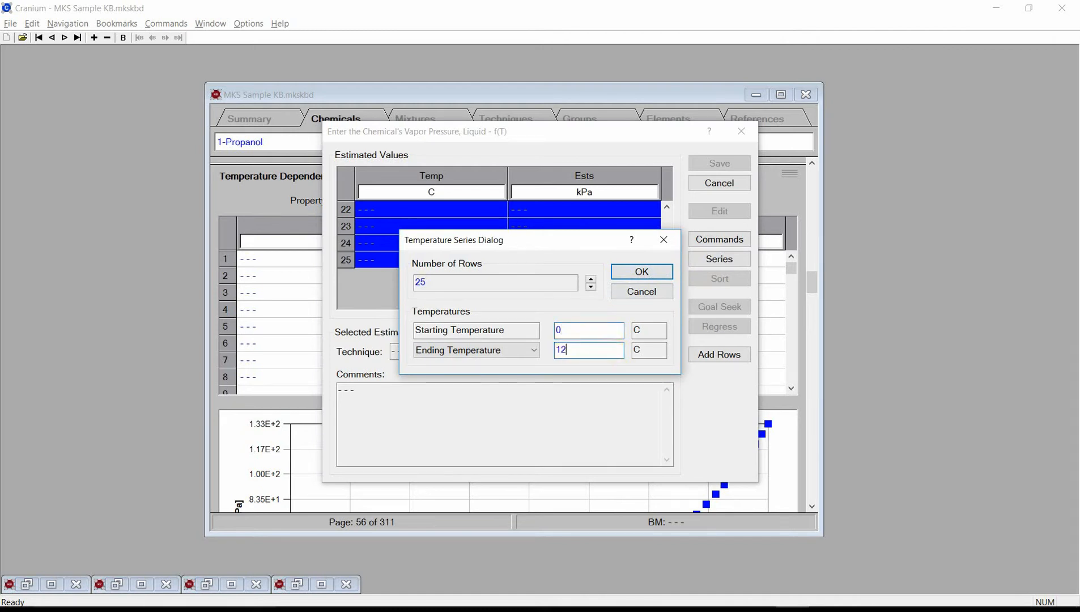
text(0)
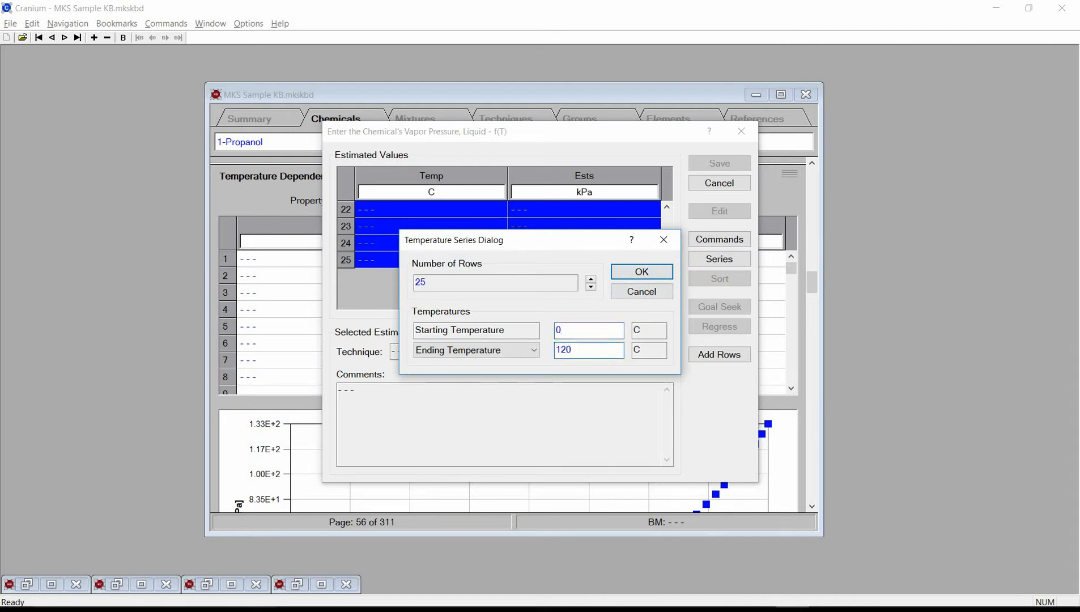
click(646, 272)
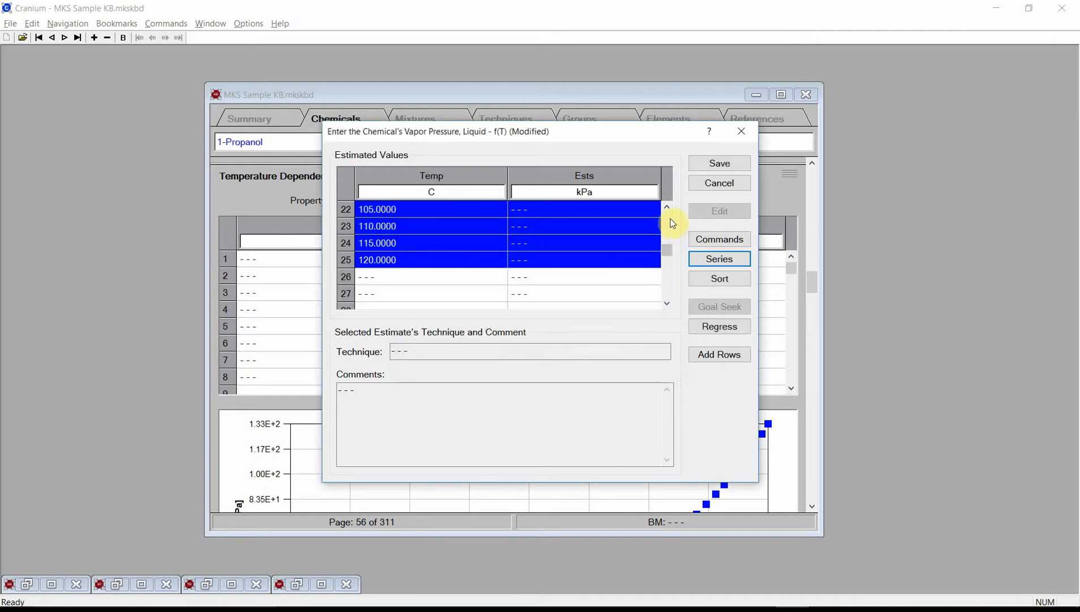
scroll(662, 229, up, 2)
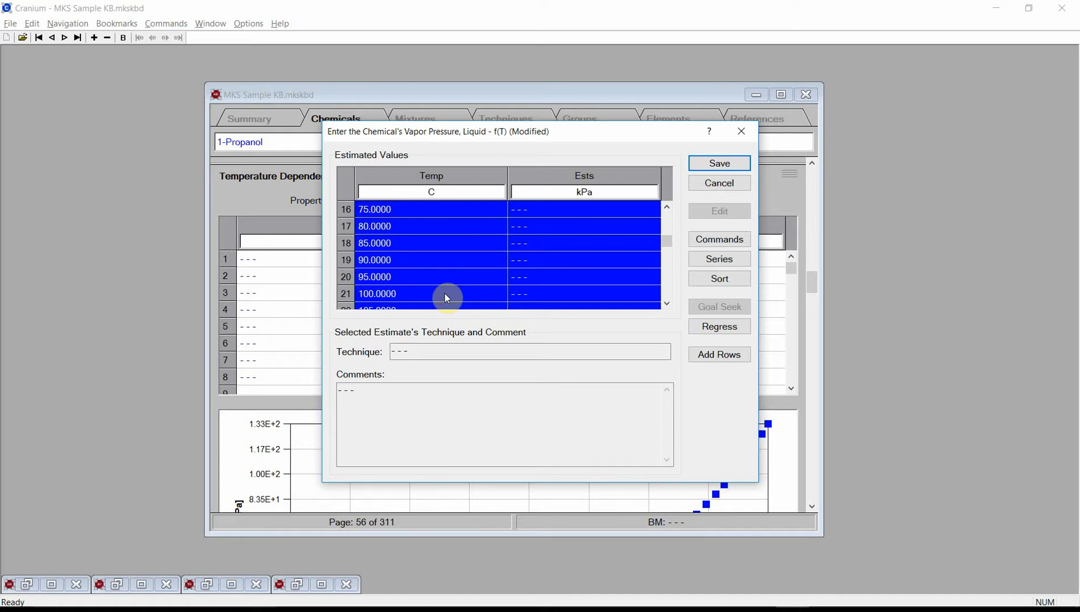
click(719, 164)
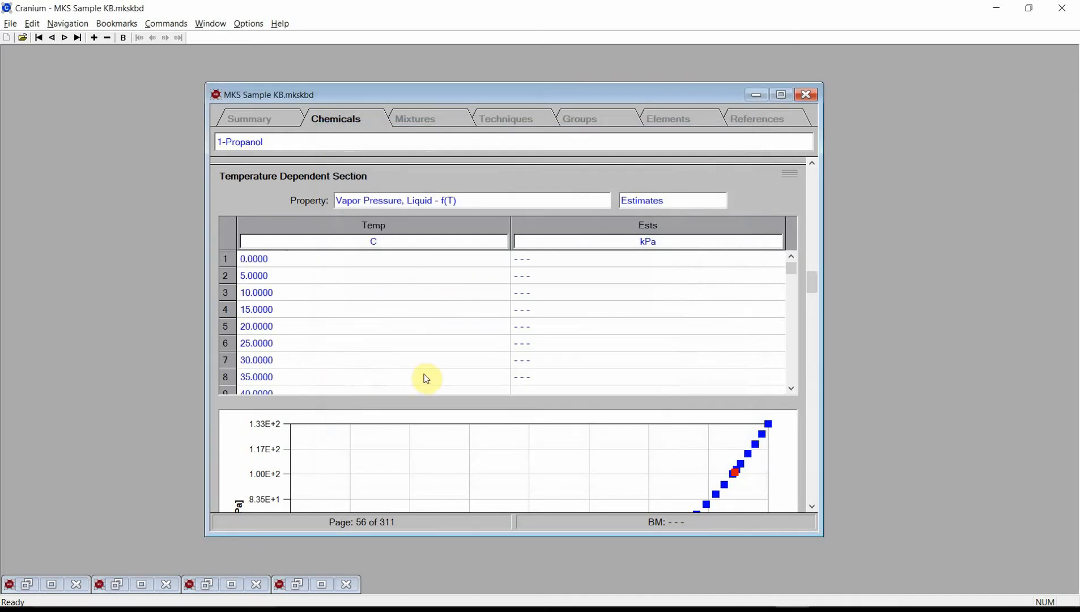
Step: Compute liquid vapor pressure estimates for all the entered temperatures, check the techniques used for two data points, and save the results
right_click(459, 329)
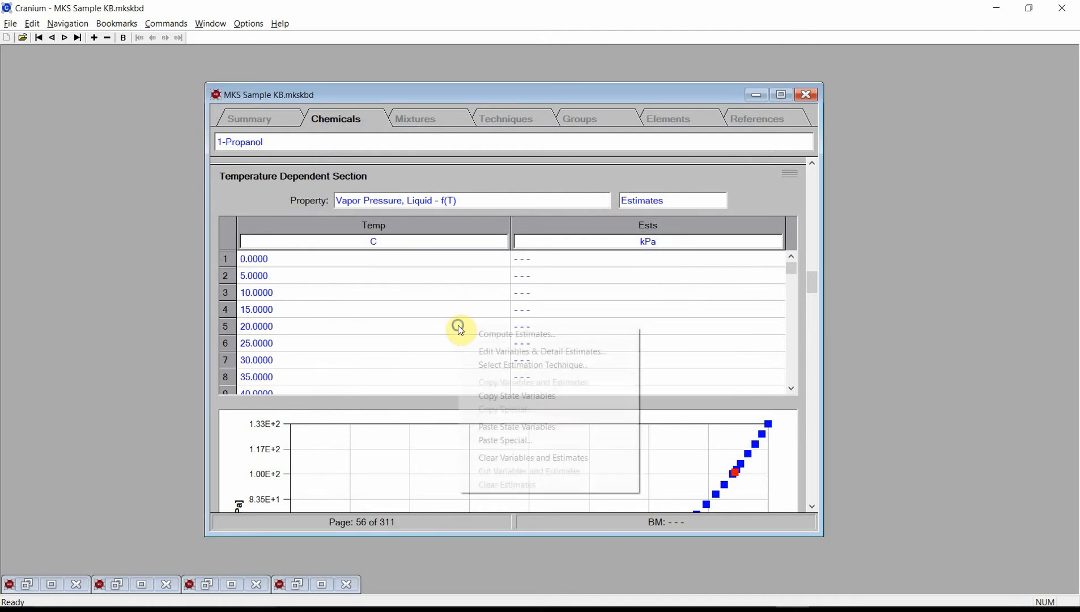
click(497, 338)
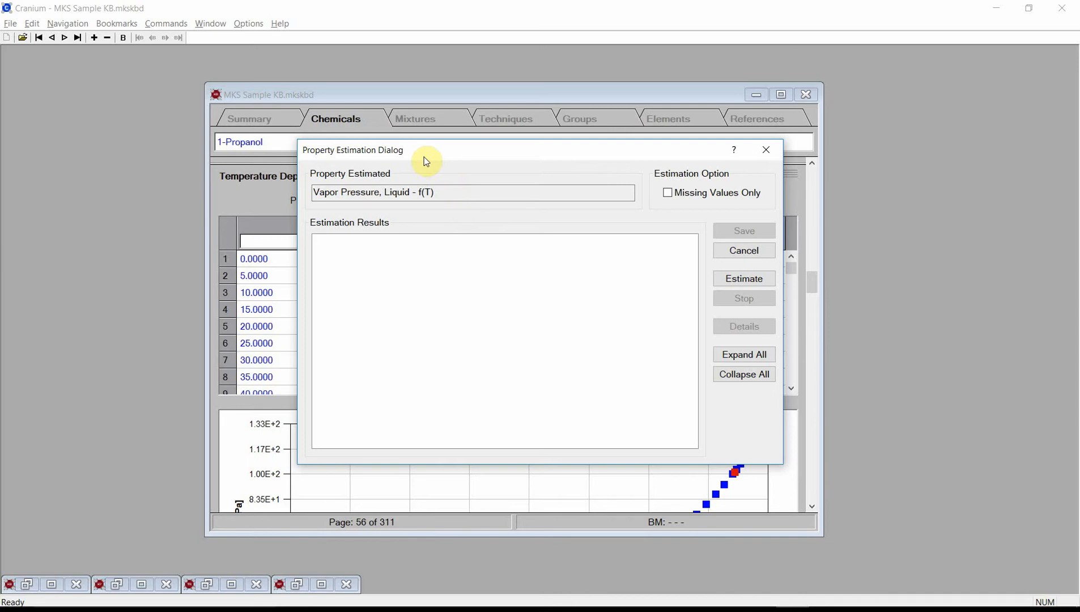
click(735, 285)
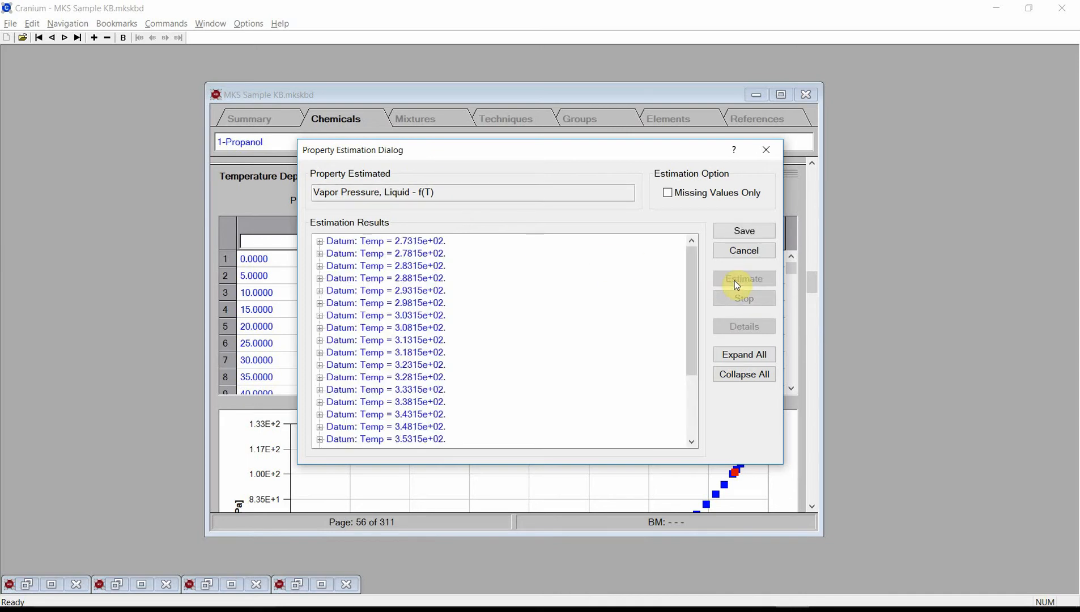
click(320, 267)
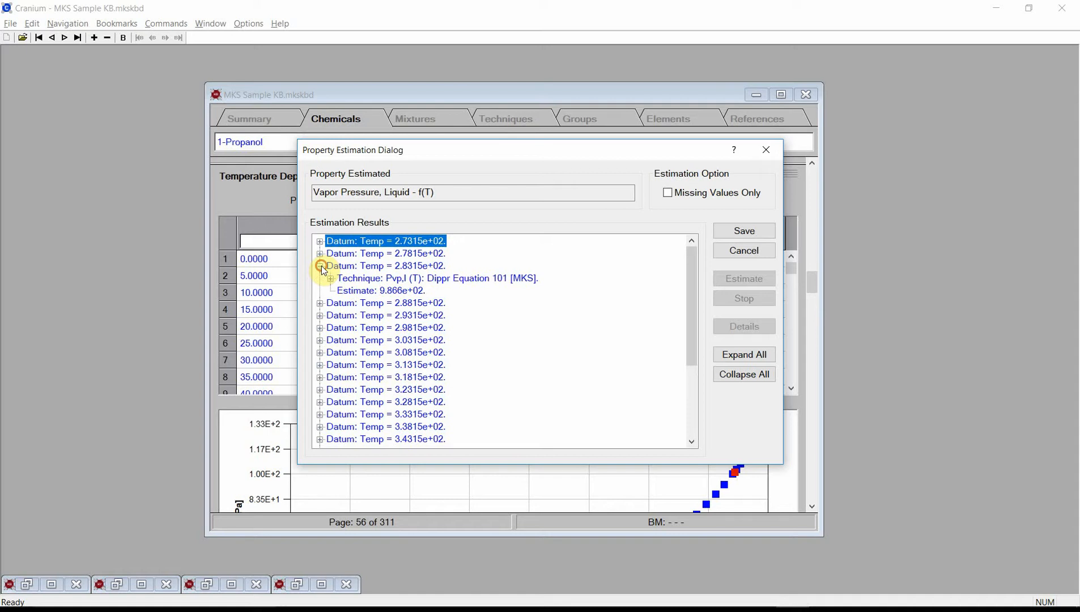
click(320, 427)
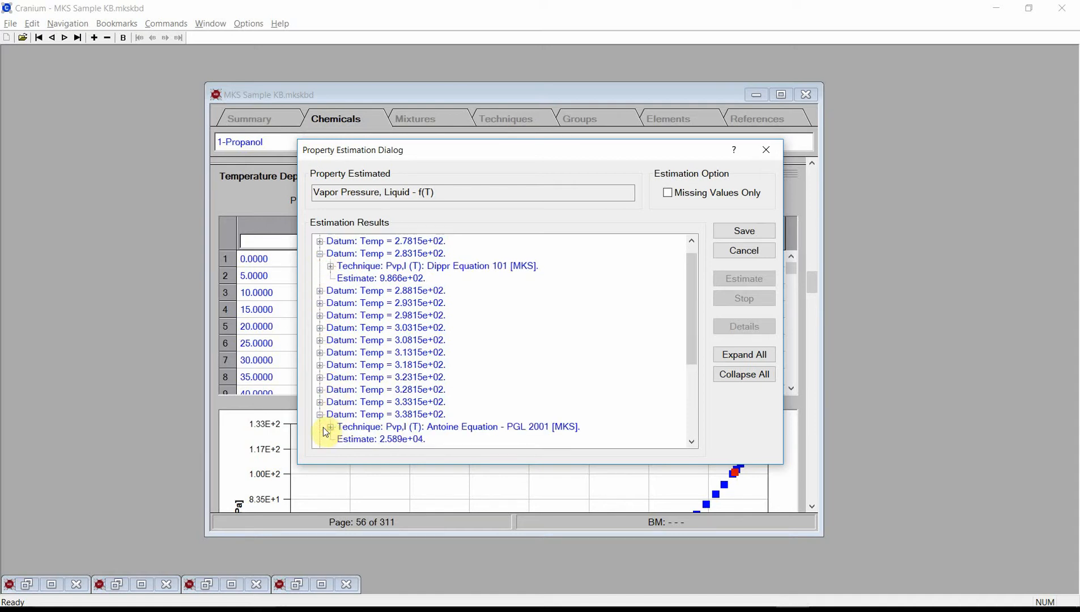
click(735, 238)
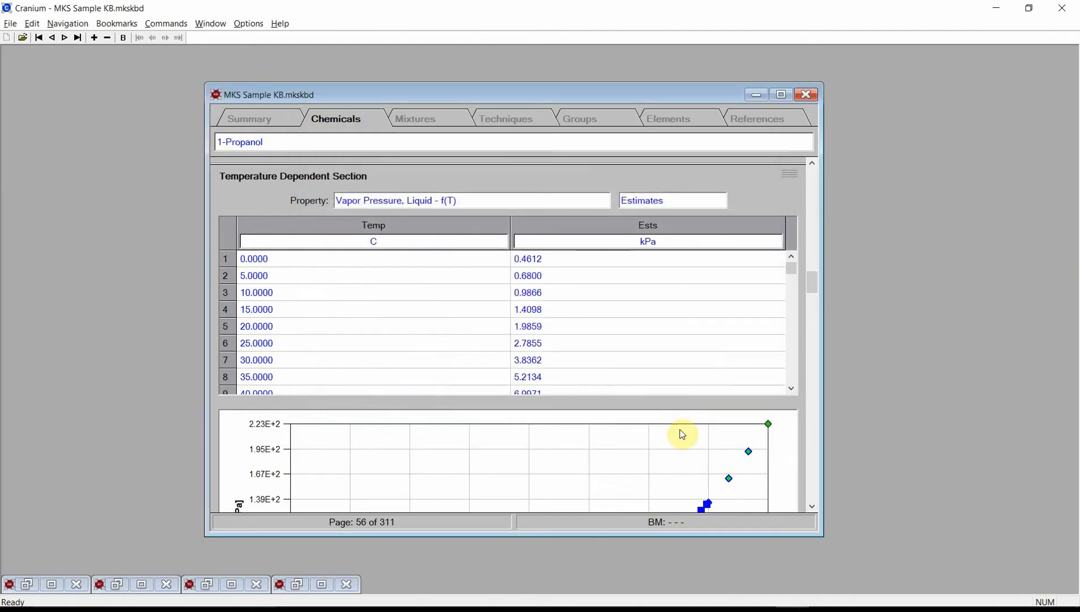
Step: Examine the vapor pressure plot and the references and techniques behind its graph symbols
click(812, 506)
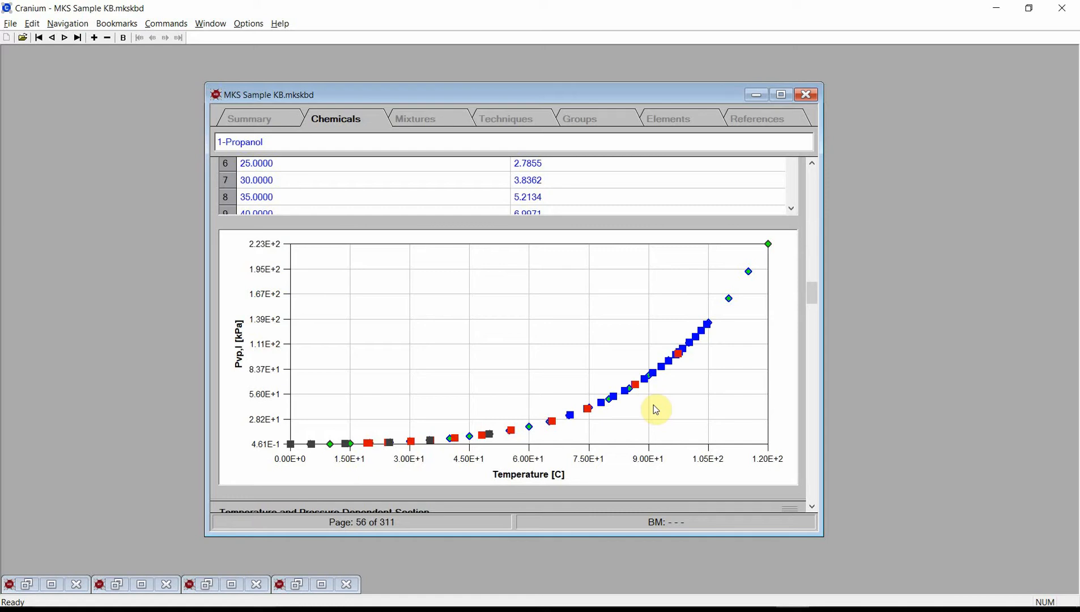
double_click(592, 336)
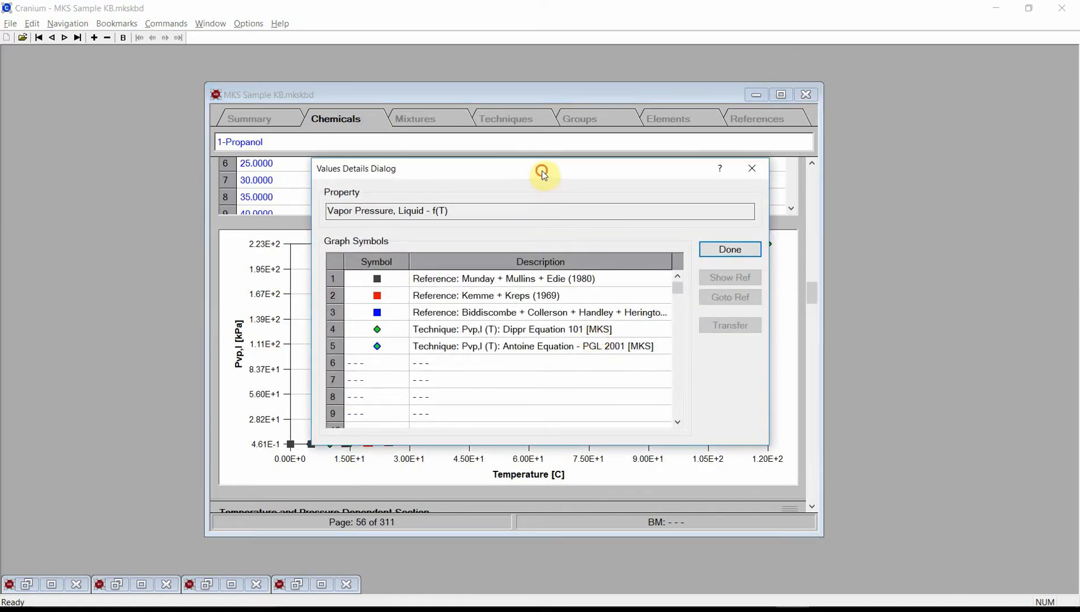
drag(542, 171, 404, 112)
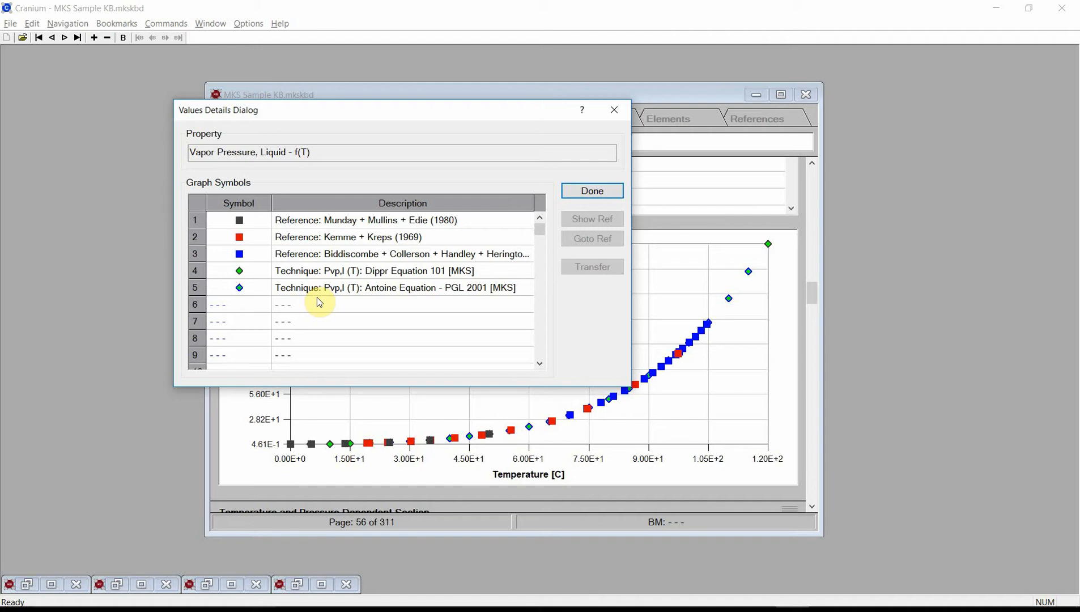
click(578, 187)
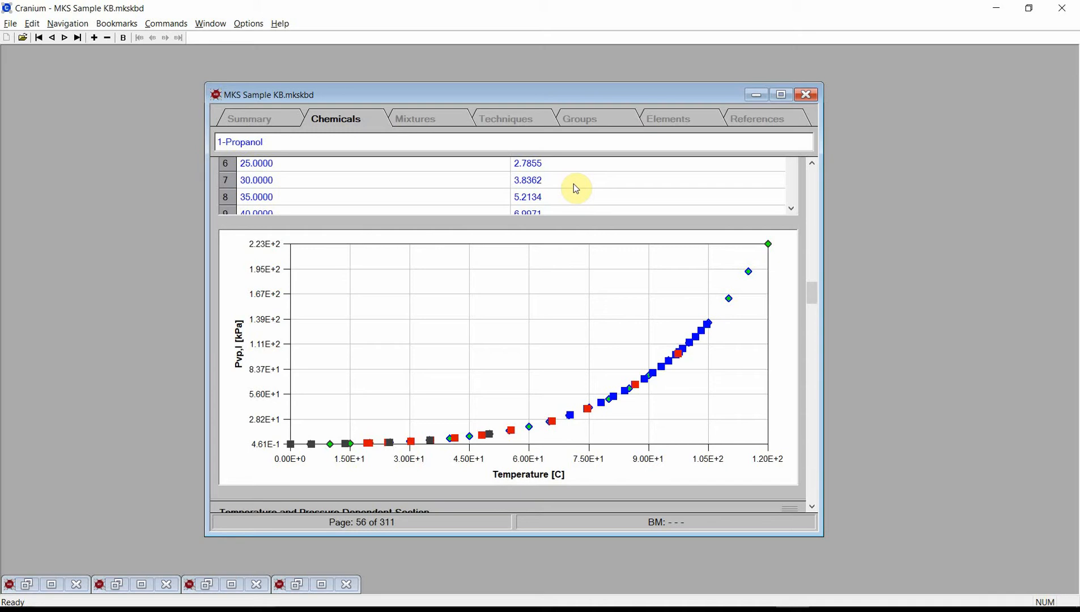
Step: Add a new chemical page and enter trans-1-Chloro-3,3,3-trifluoropropene as its identifier
click(95, 38)
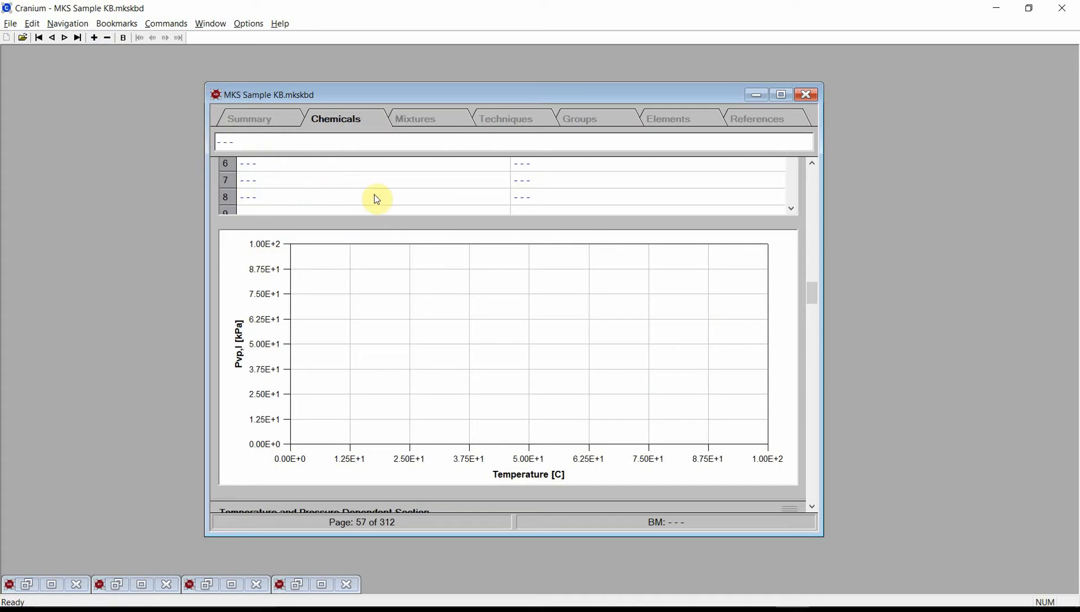
double_click(459, 142)
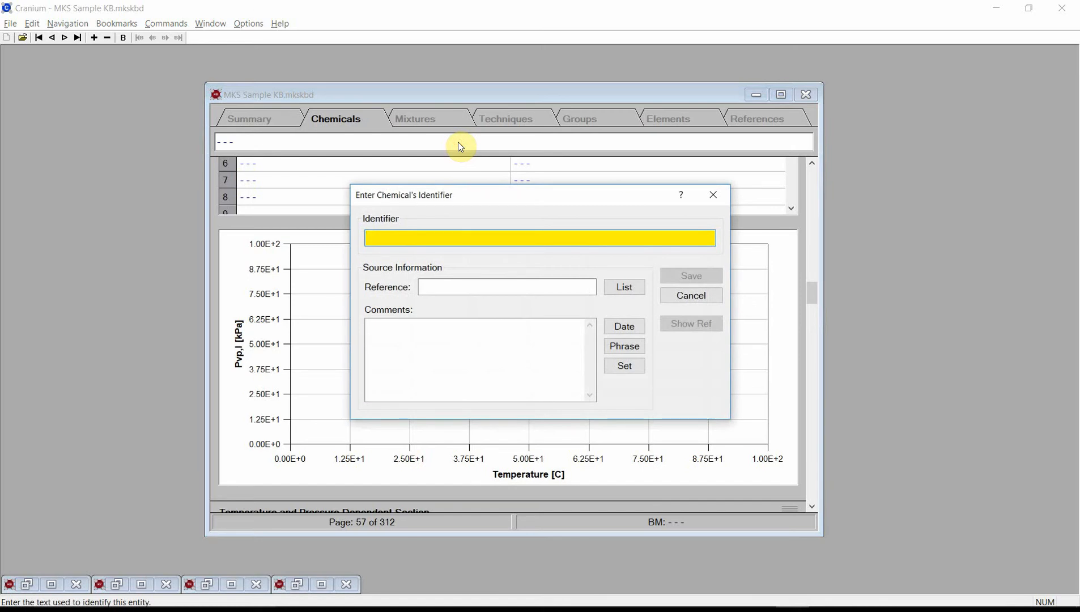
text(tran)
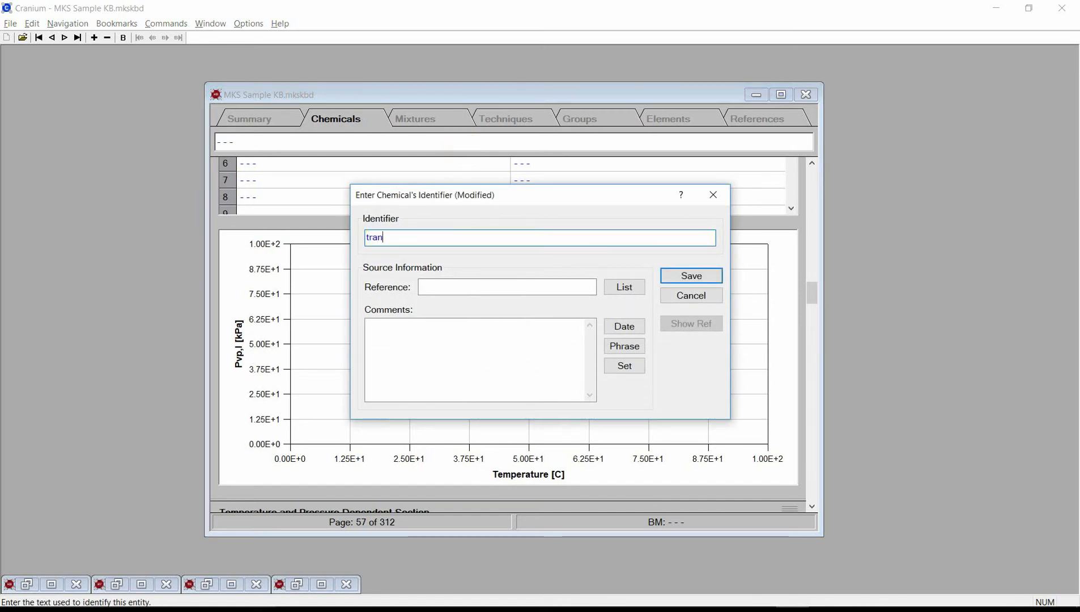
text(s-1-Chloro-3,3,3-trif)
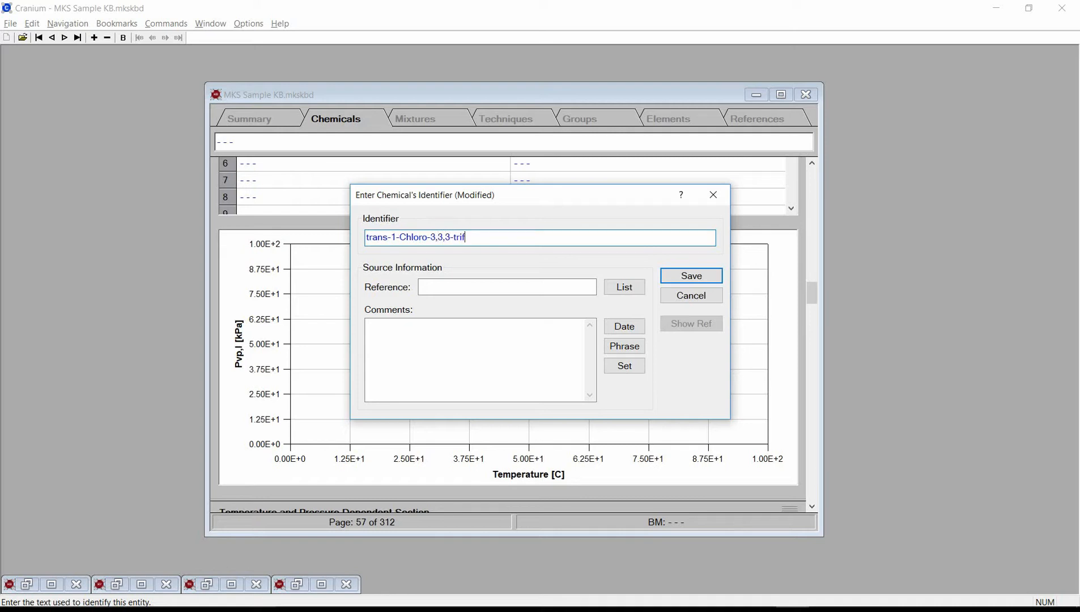
text(luoropropene)
Step: Set the identifier's reference to MKS Calculation or Derivation, add a date stamp and the "Value entered." phrase as comments, and save
click(623, 287)
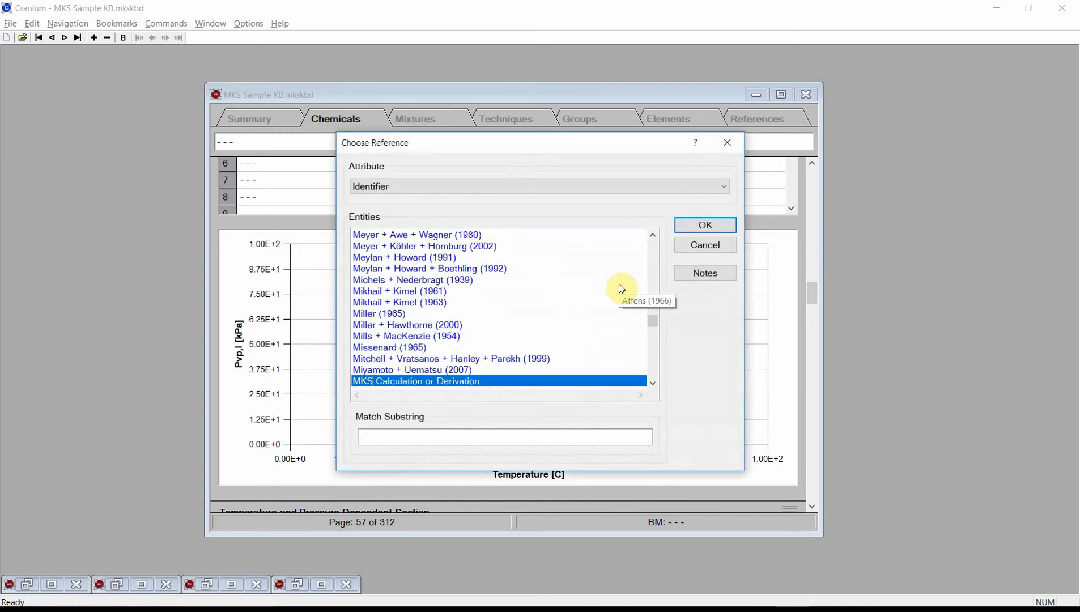
click(724, 225)
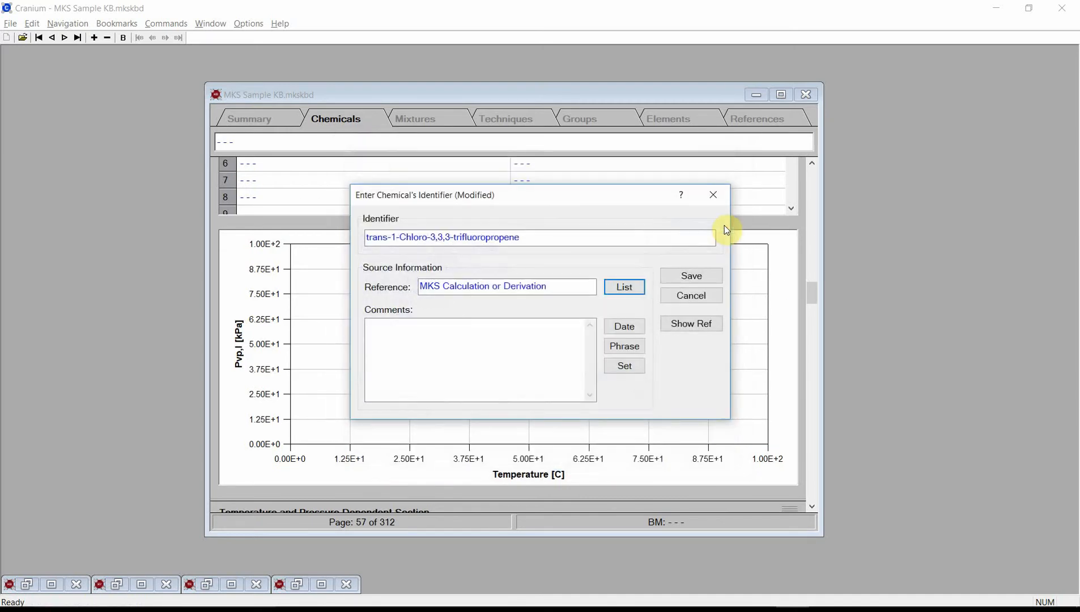
click(630, 328)
click(635, 347)
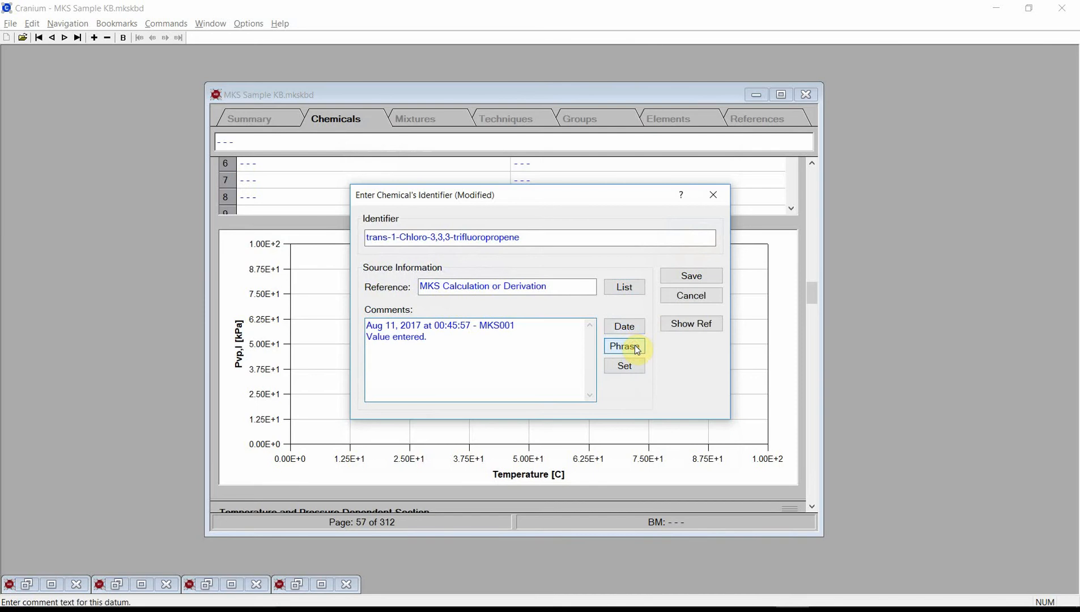
click(685, 277)
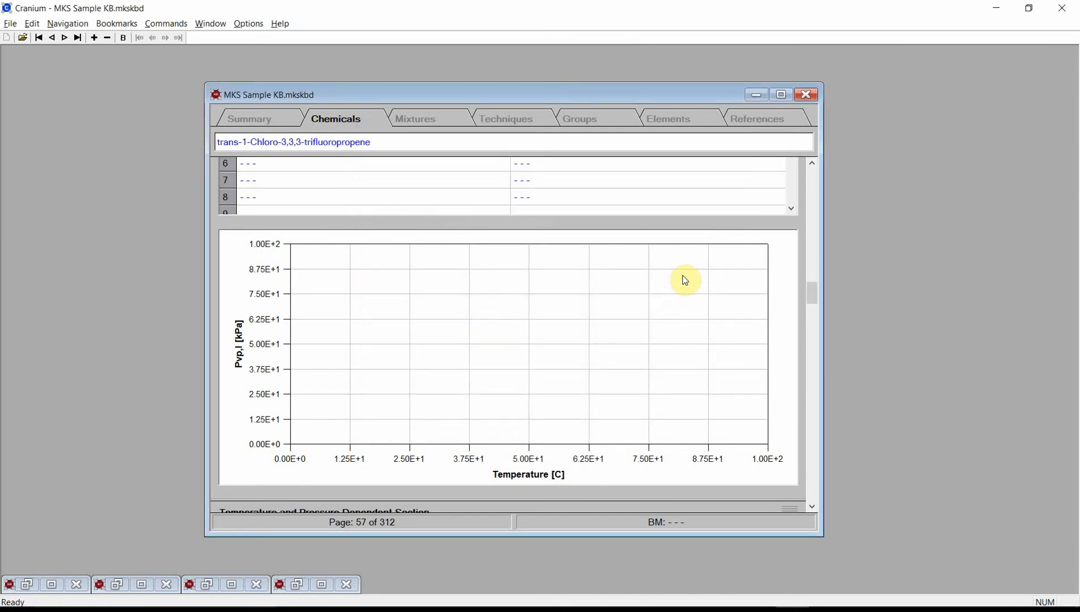
Step: Start a new chemical structure for trans-1-Chloro-3,3,3-trifluoropropene and place three carbon atoms in a horizontal row
drag(810, 289, 803, 198)
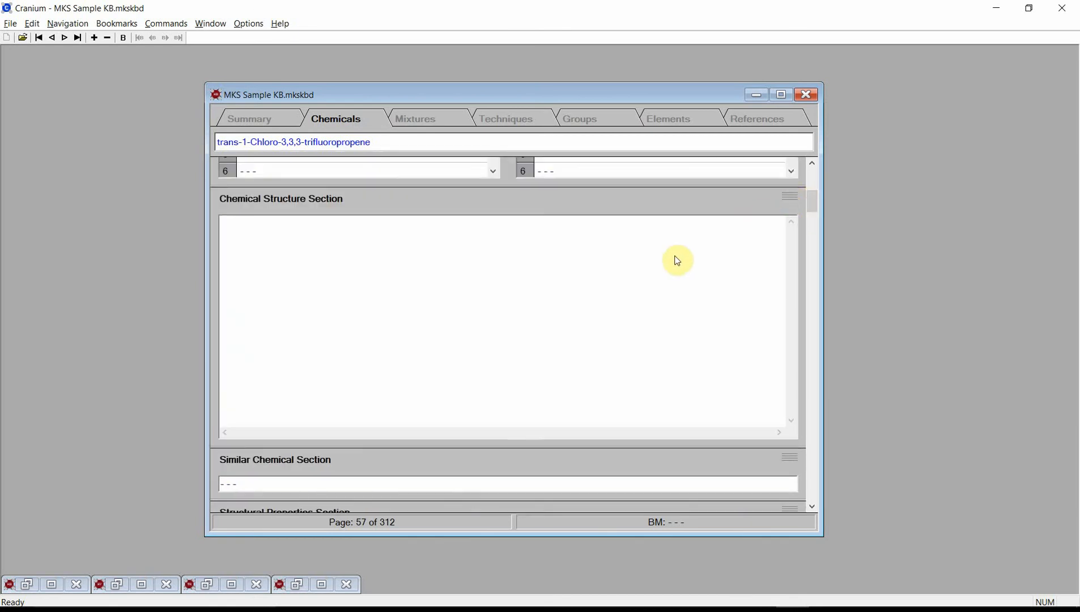
double_click(506, 321)
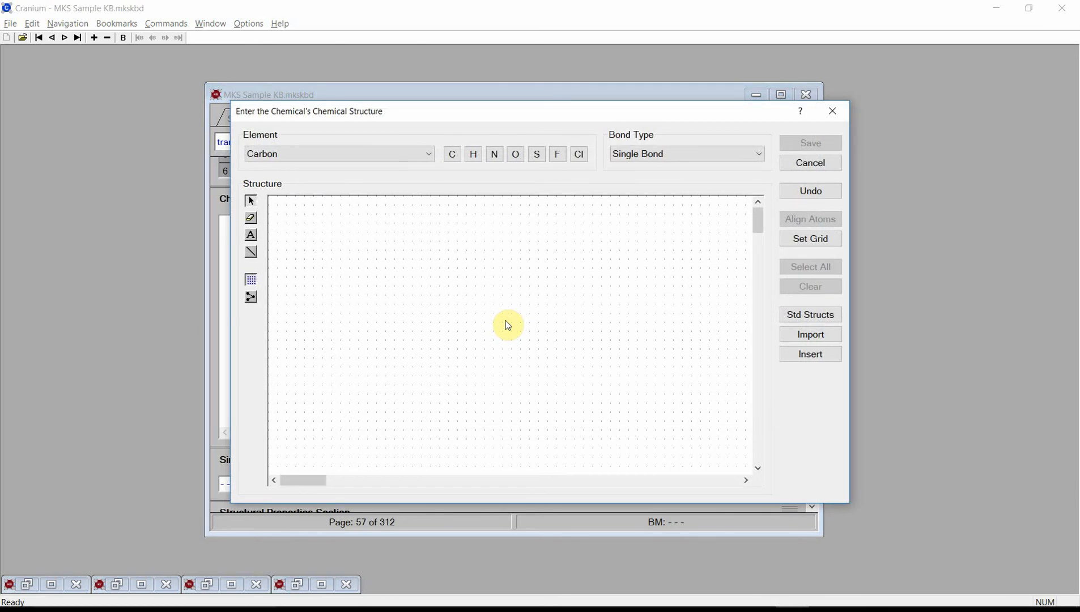
click(451, 157)
click(441, 305)
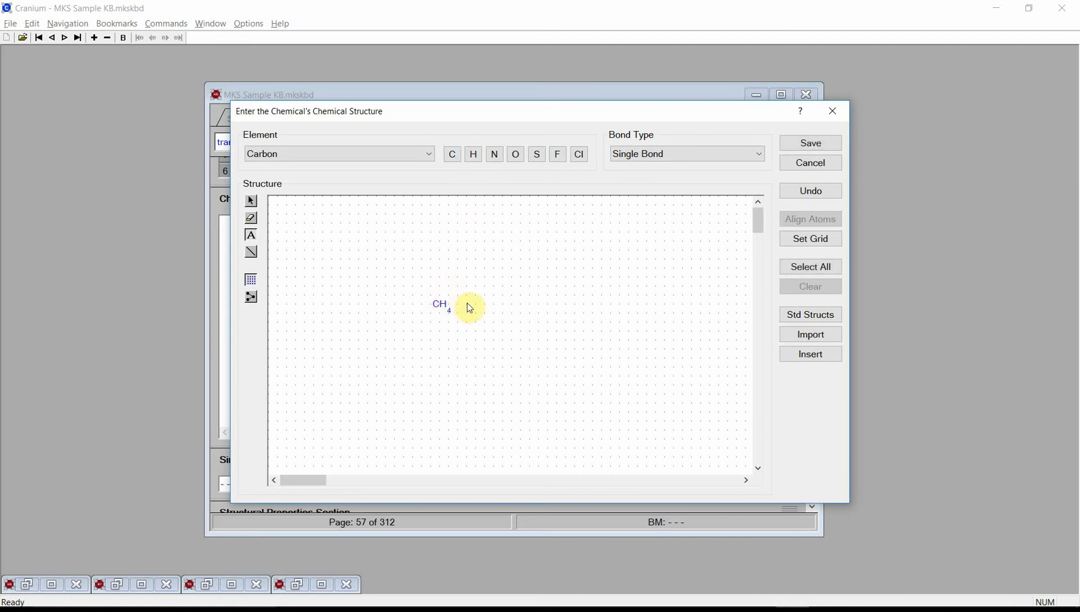
click(468, 306)
click(496, 306)
Step: Place a chlorine atom diagonally above the first carbon and fluorine atoms above, below and beside the third carbon
click(583, 160)
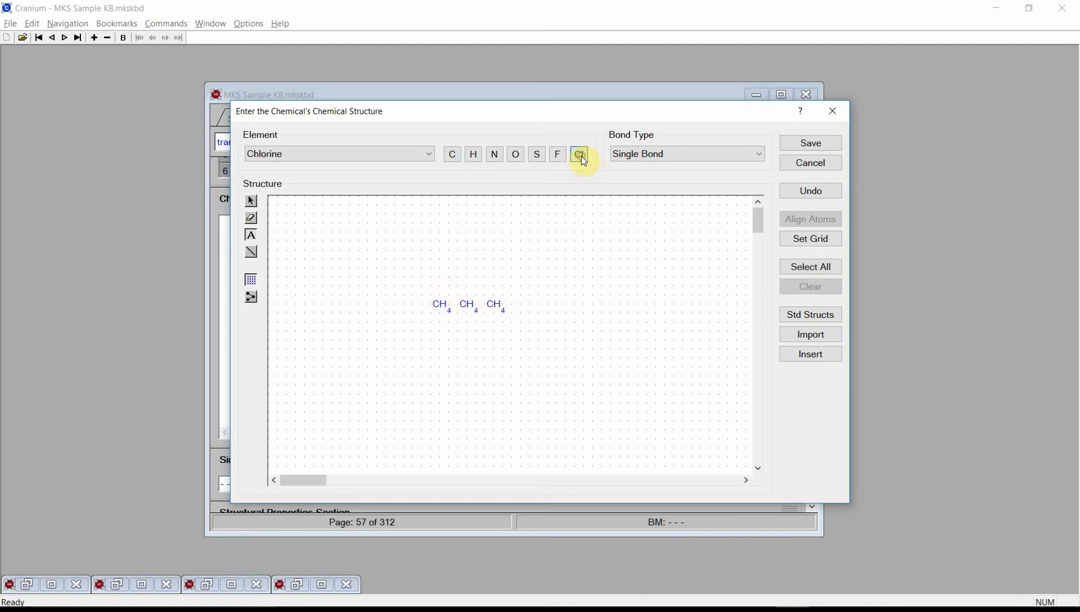
click(425, 286)
click(559, 155)
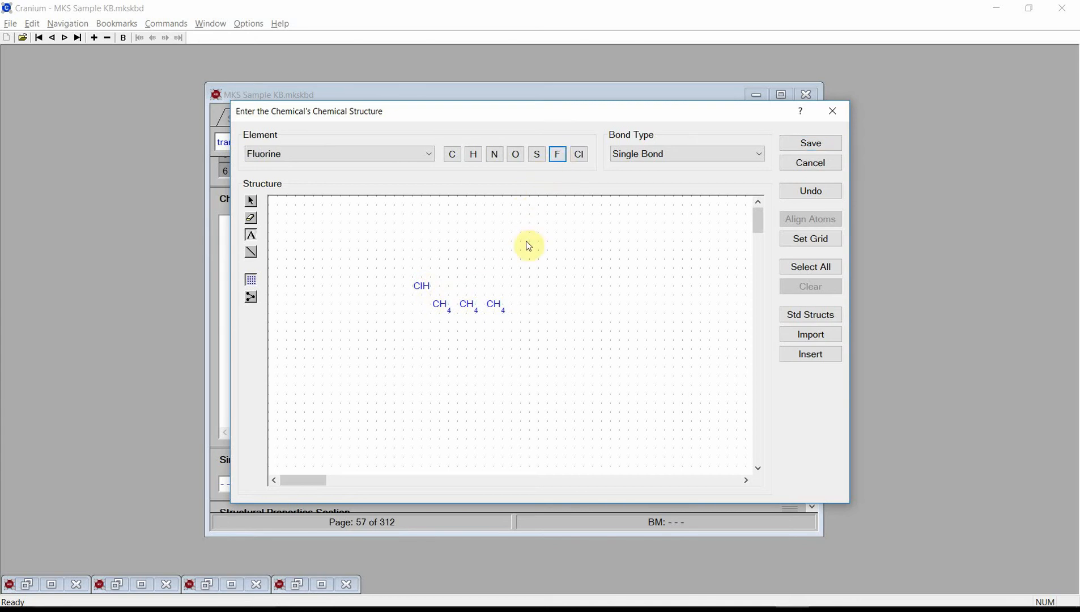
click(496, 278)
click(497, 333)
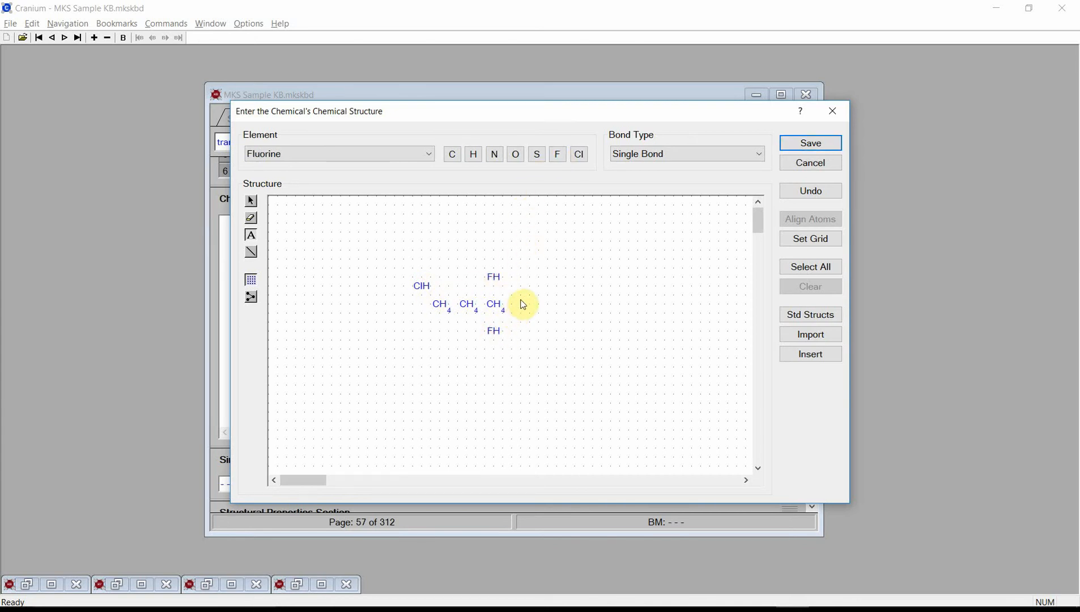
click(522, 305)
Step: Place one hydrogen atom above the middle carbon and another diagonally below the first carbon
click(474, 156)
click(472, 285)
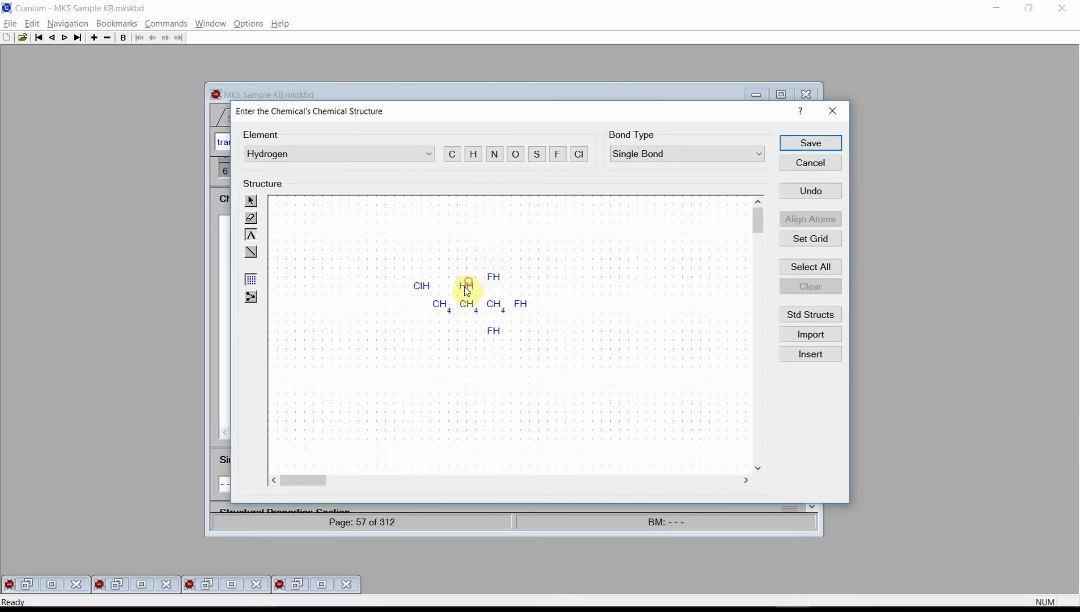
click(427, 328)
Step: Draw single bonds from chlorine, hydrogens and fluorines to their carbons, and between the second and third carbons
click(251, 252)
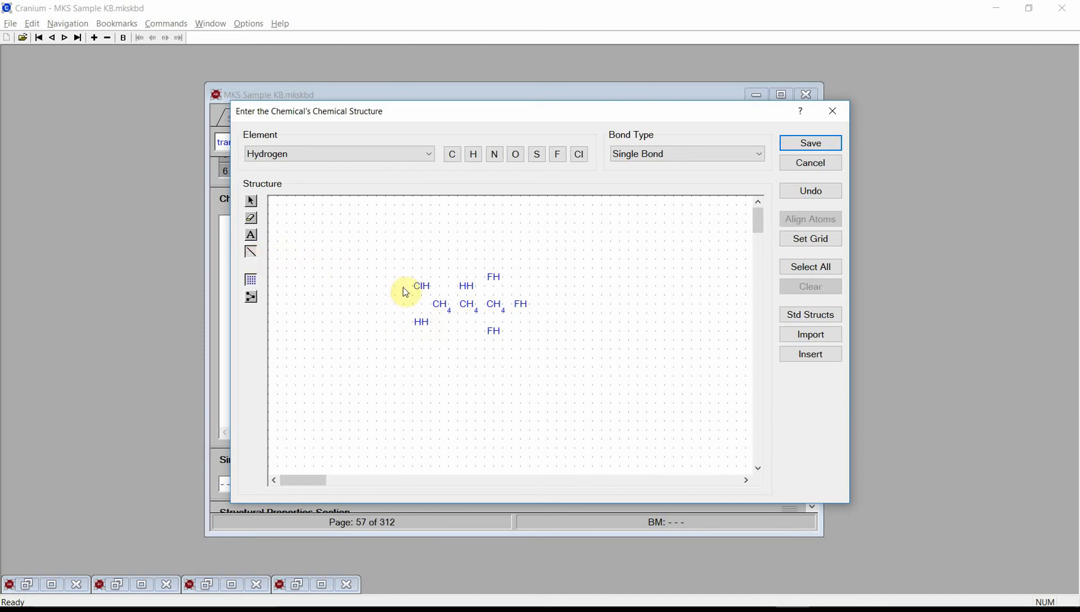
drag(420, 286, 494, 306)
Step: Draw a double bond between the first and second carbon atoms
click(633, 153)
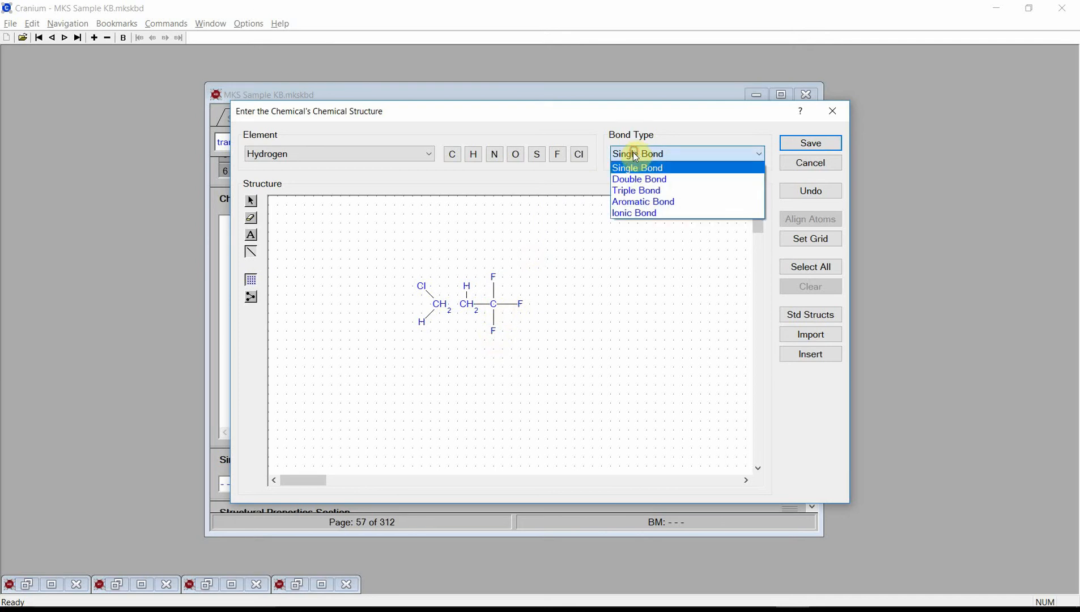
click(629, 179)
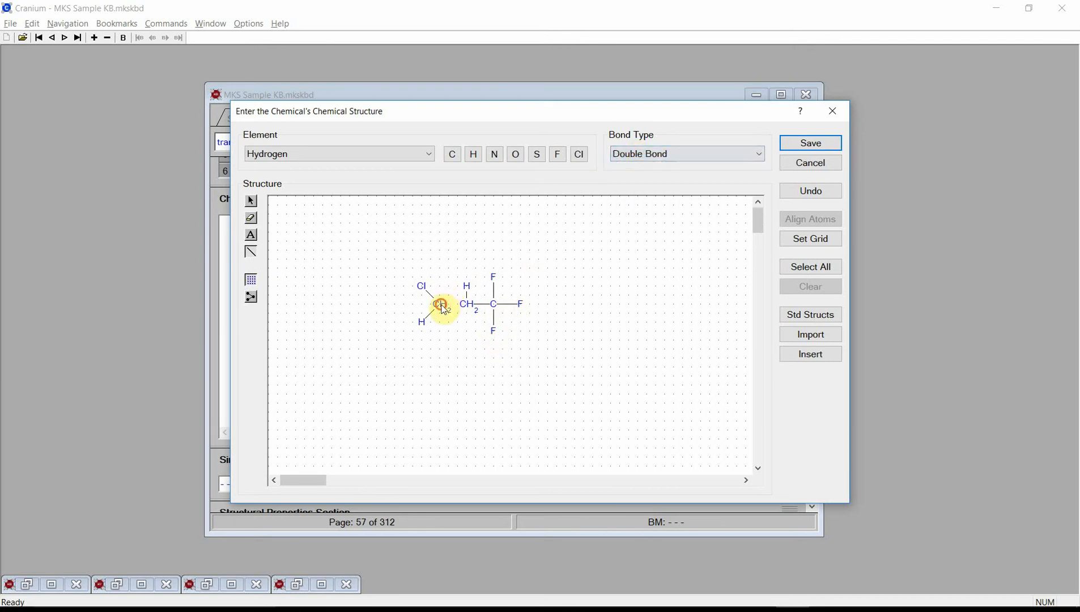
drag(444, 308, 468, 308)
Step: Move the three fluorine atoms one grid position closer to the third carbon to shorten their bonds
click(251, 201)
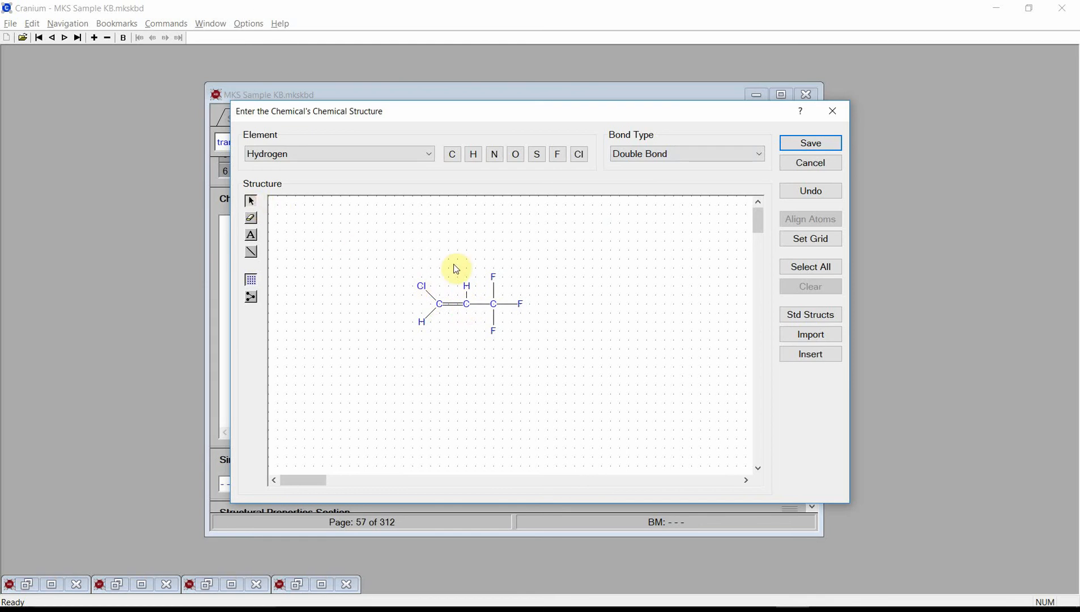
click(493, 279)
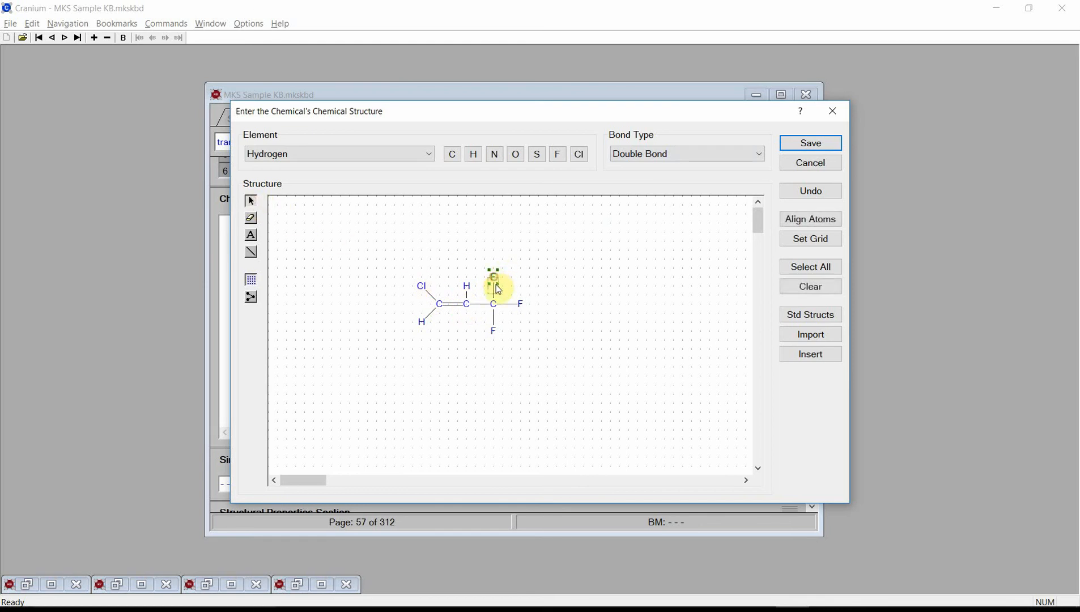
click(496, 329)
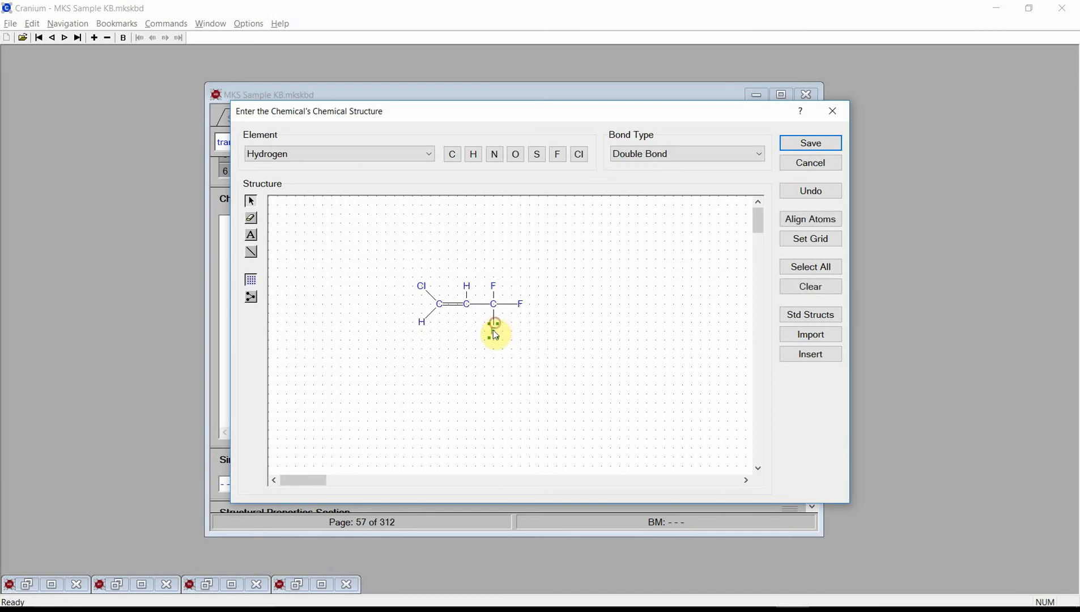
drag(499, 323, 513, 306)
click(518, 306)
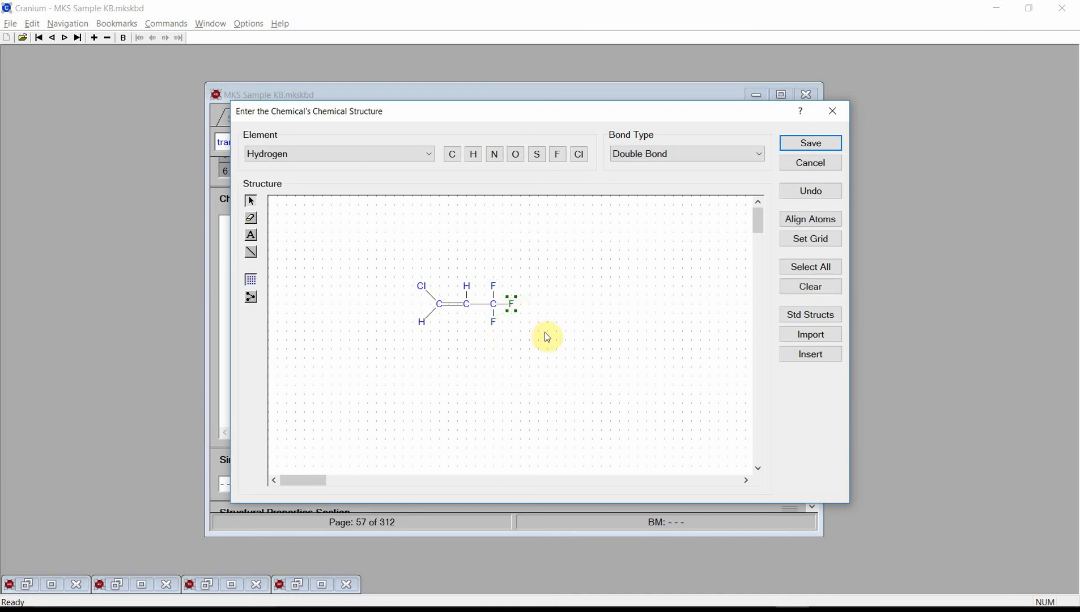
Step: Shift the chlorine-bearing carbon group and the middle CH group toward the third carbon to shorten the chain bonds, and save the structure
drag(401, 268, 449, 344)
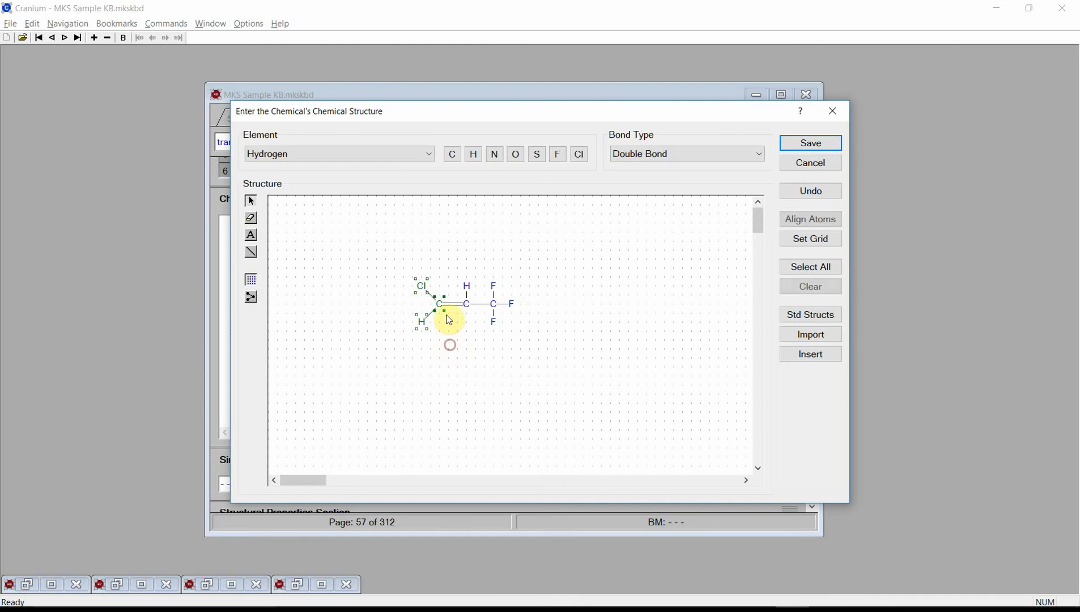
drag(440, 304, 449, 305)
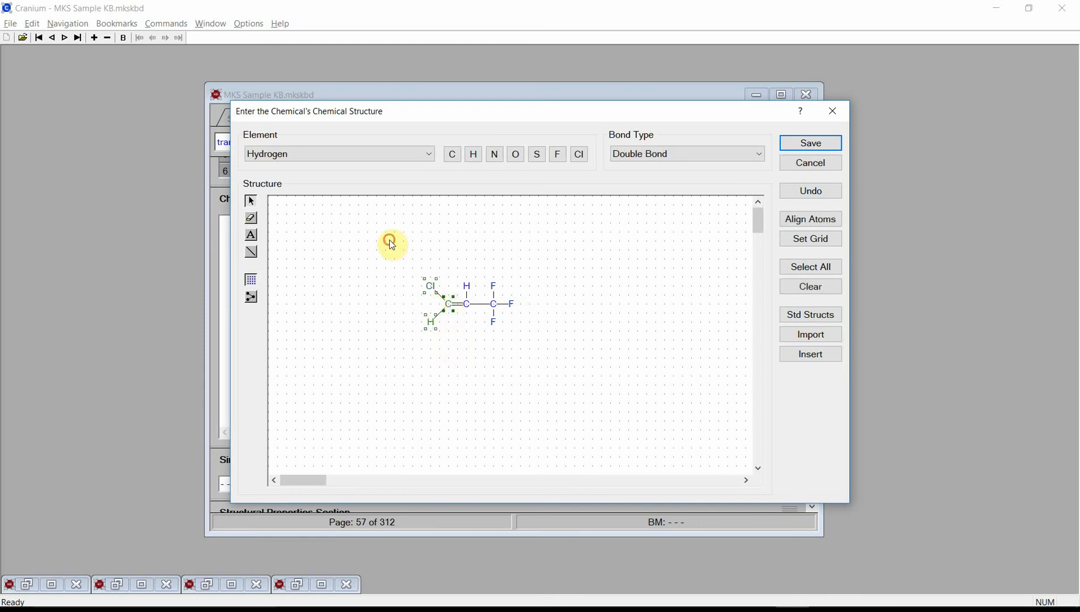
drag(388, 240, 475, 350)
drag(470, 305, 479, 306)
click(534, 336)
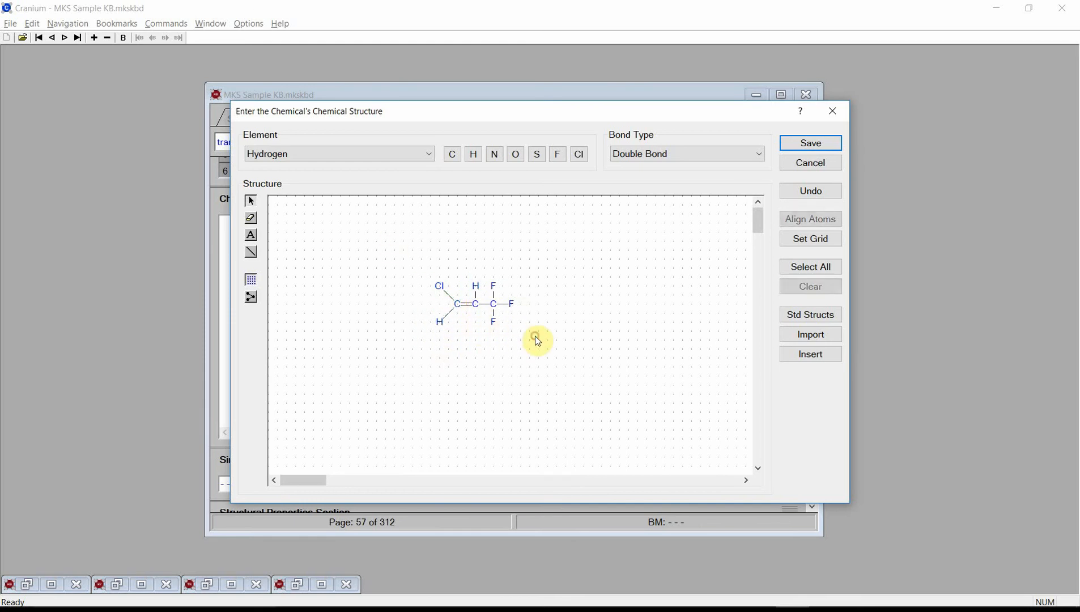
click(810, 146)
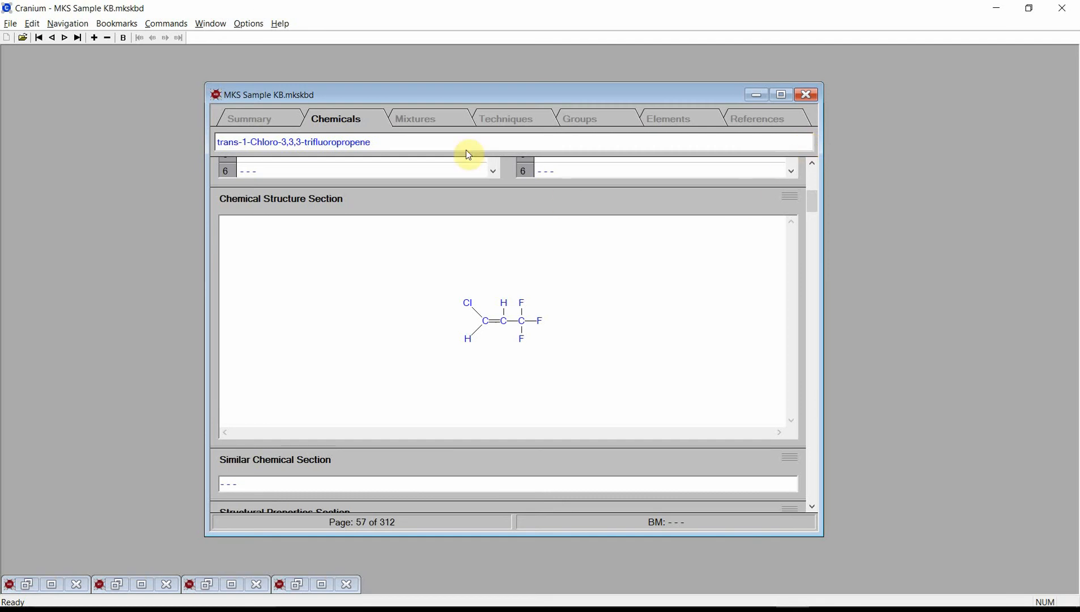
Step: Compute property estimates for trans-1-Chloro-3,3,3-trifluoropropene and save the results
click(183, 29)
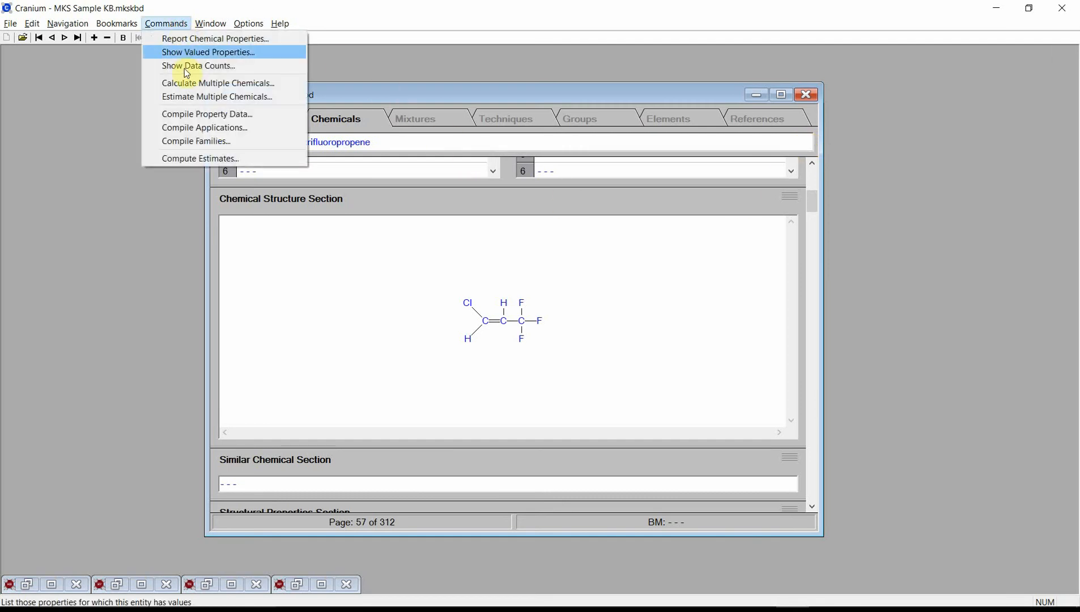
click(191, 159)
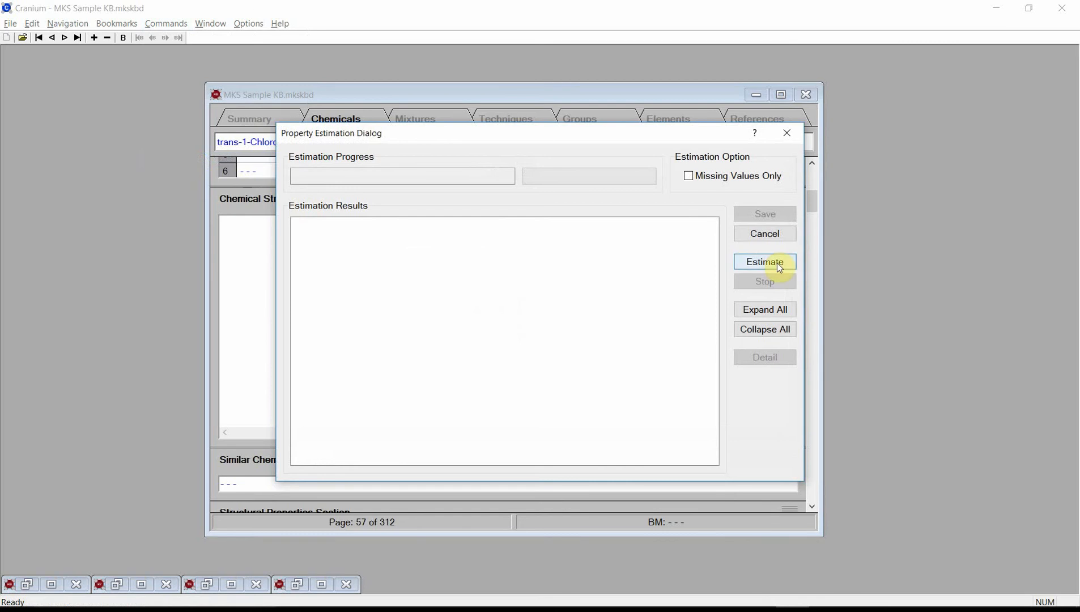
click(777, 264)
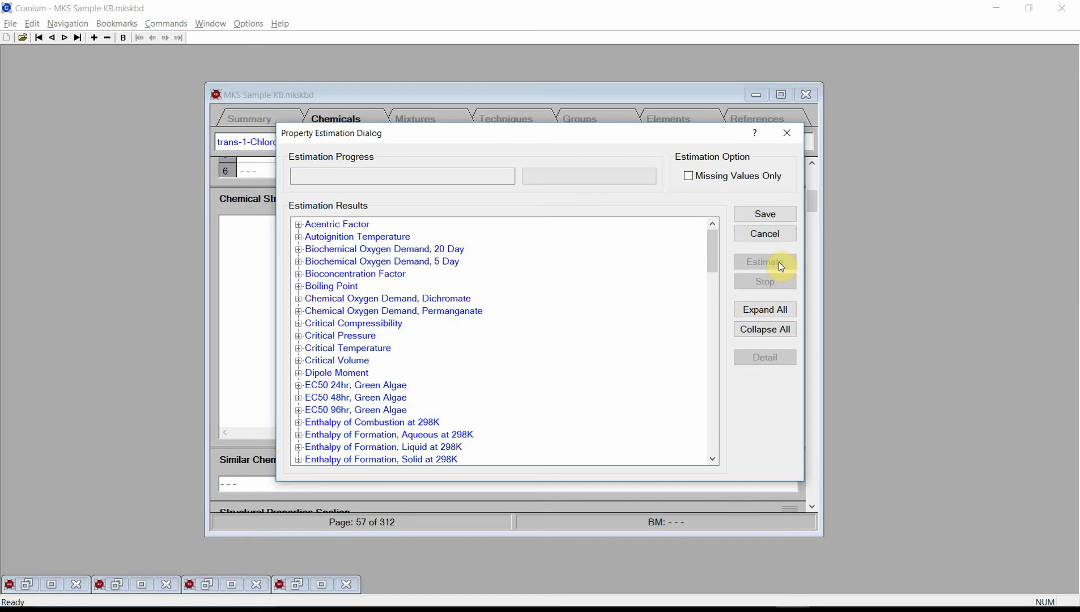
click(766, 215)
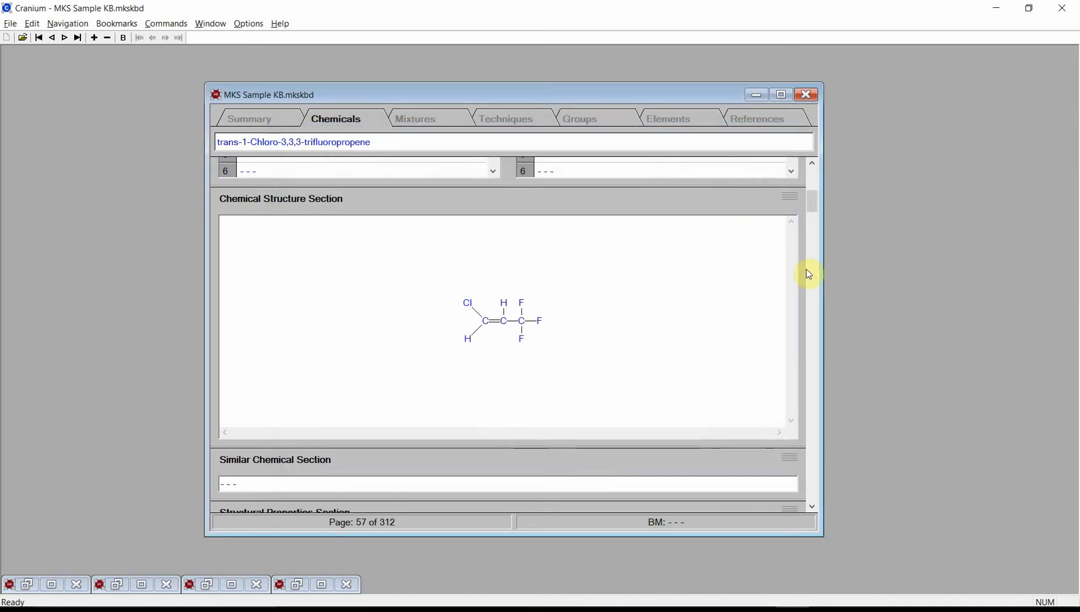
Step: Review the chemical's estimated constant, critical, thermodynamic and phase transition properties
click(816, 313)
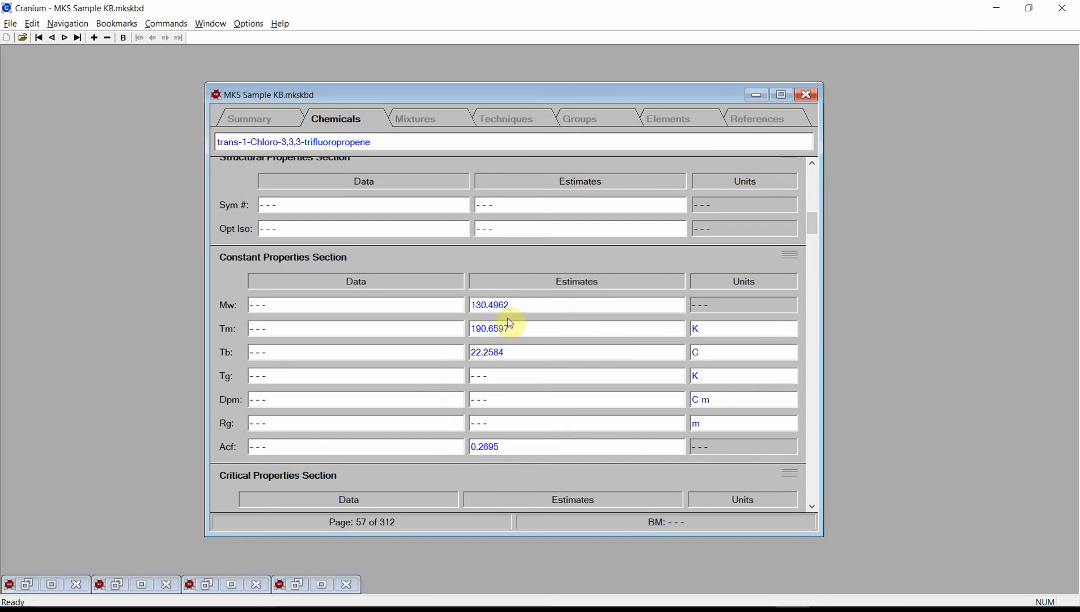
click(811, 464)
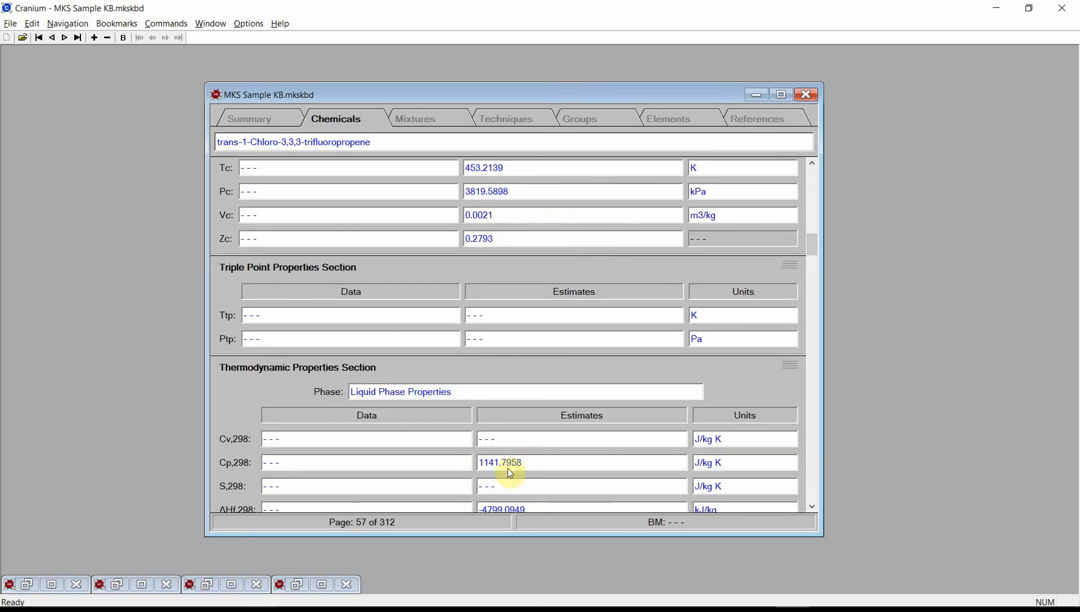
click(815, 489)
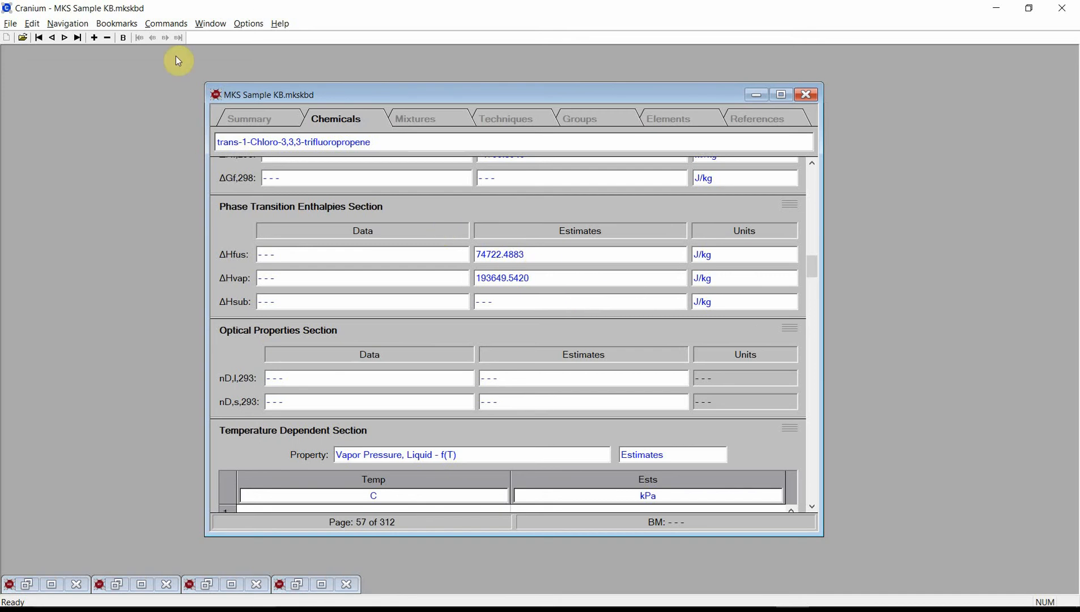
Step: Start exporting knowledge base values in PRO/II Format
click(11, 24)
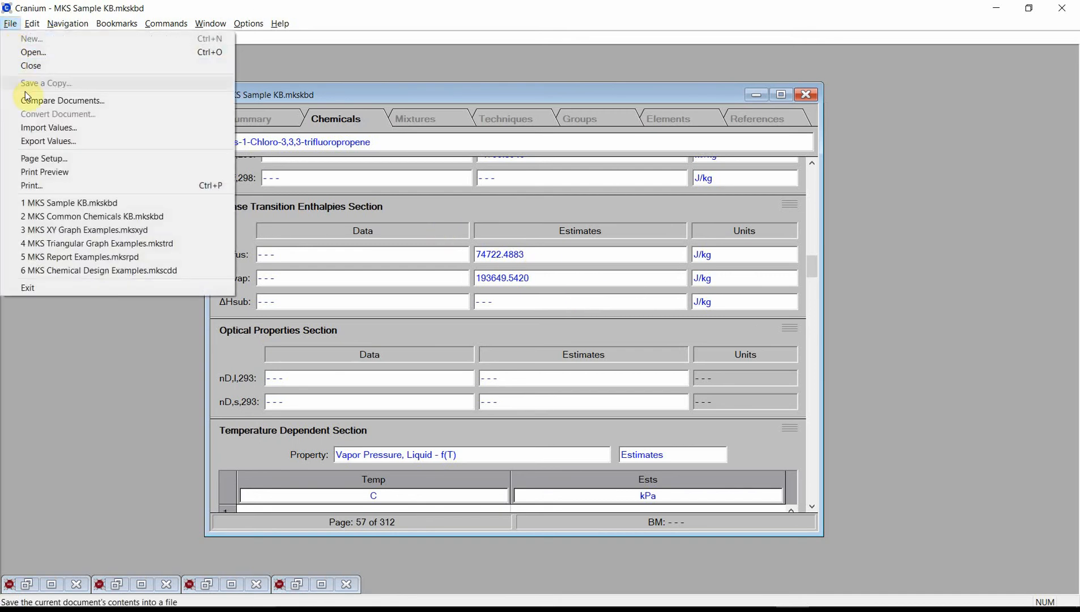
click(49, 146)
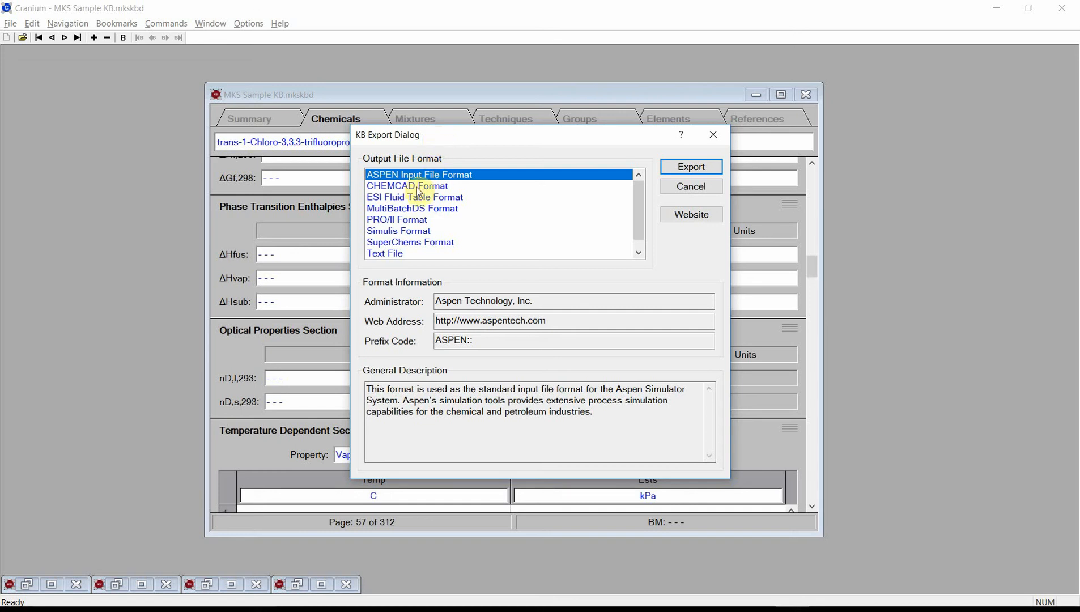
click(408, 221)
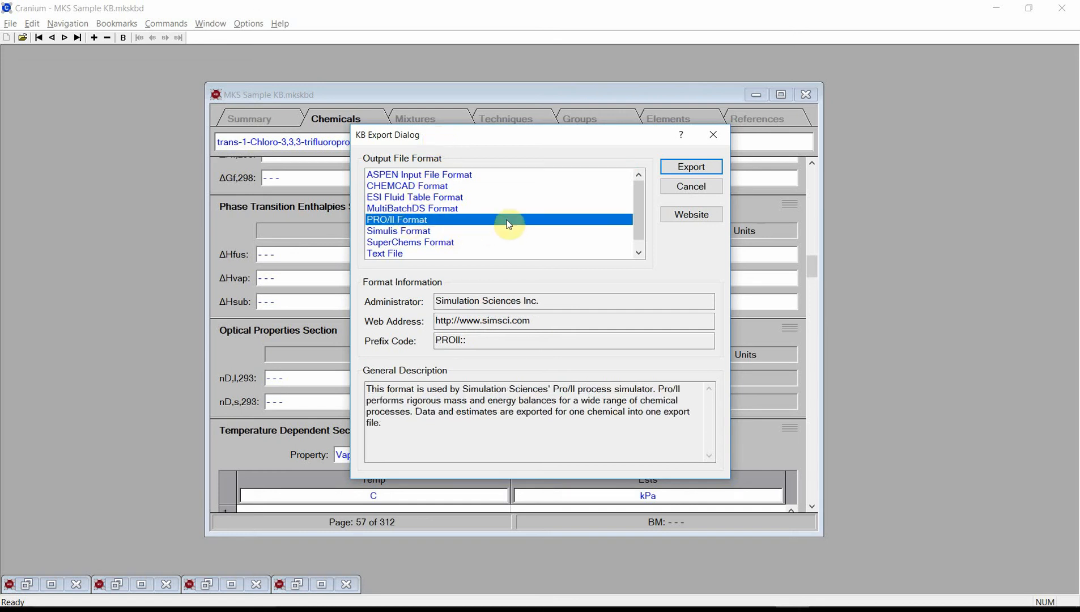
click(690, 167)
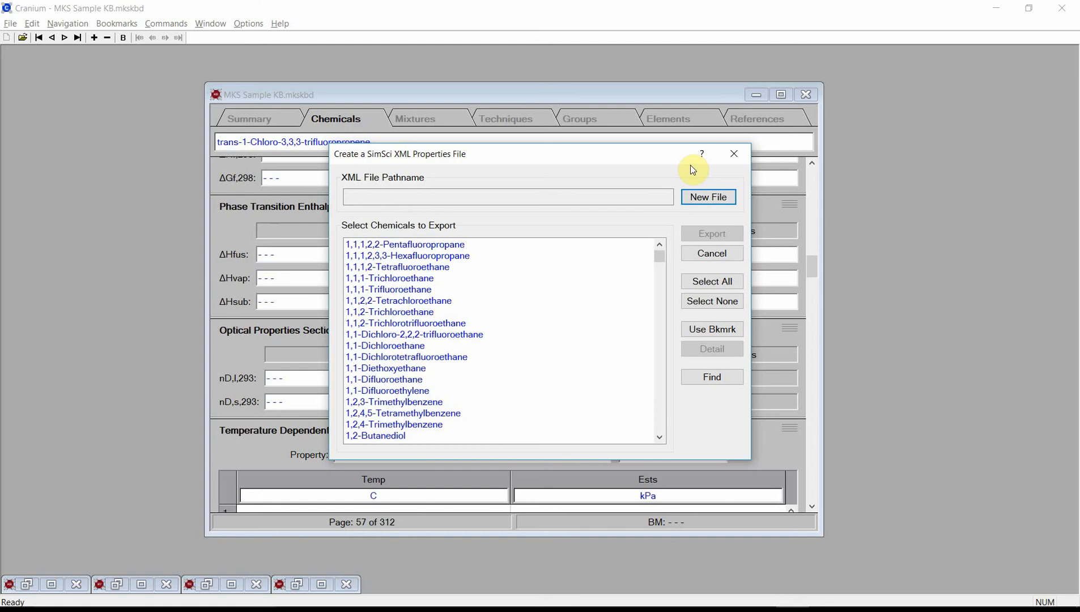
Step: Create a new SimSci properties file named Pro II Export 02 in the MKS Data Files folder as the export destination
click(697, 195)
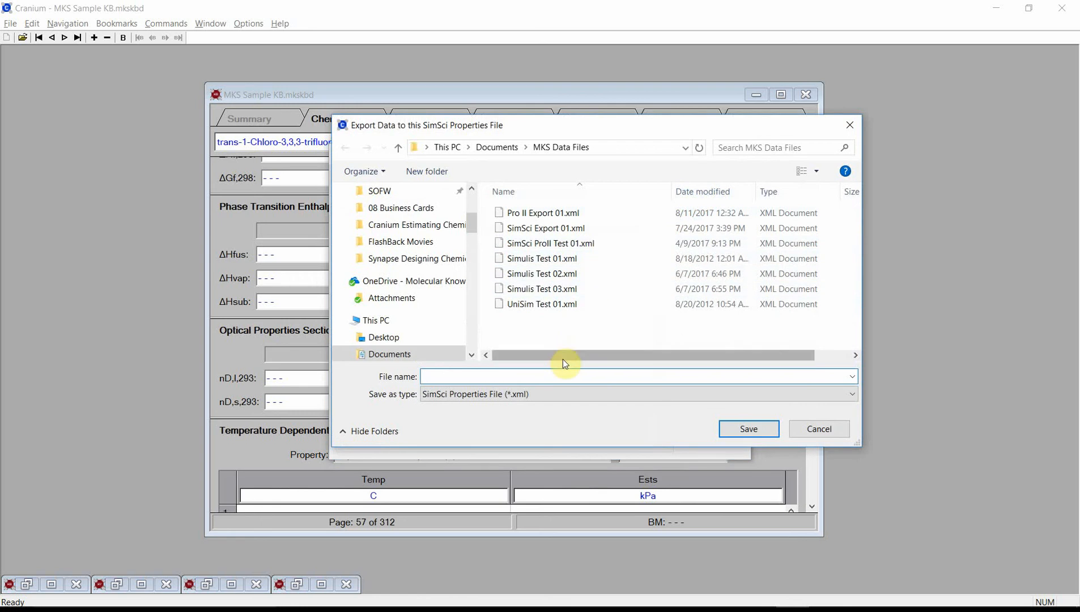
text(P)
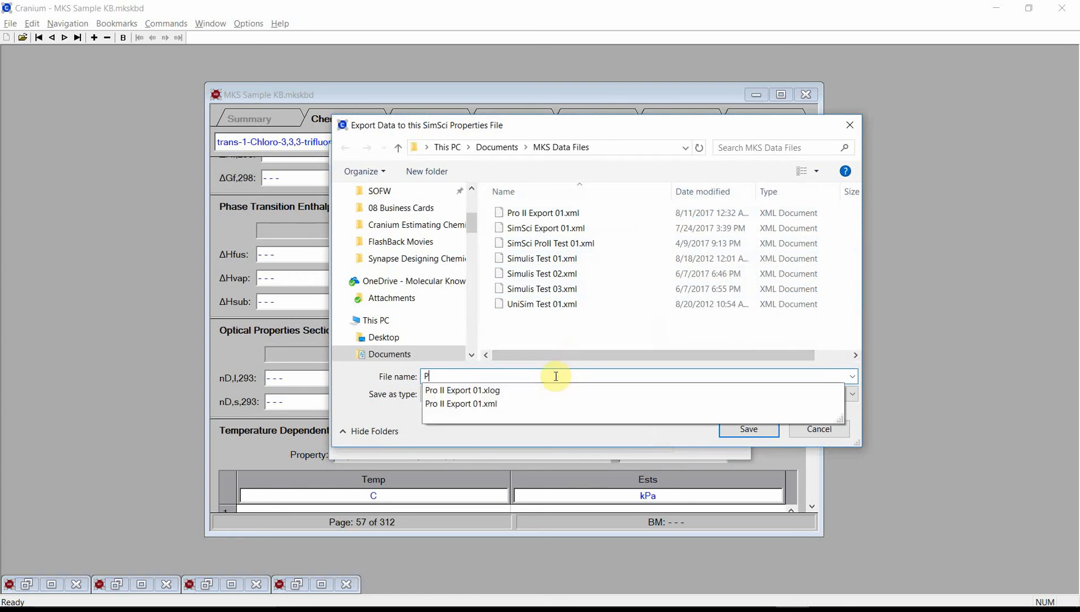
text(ro II Export 02)
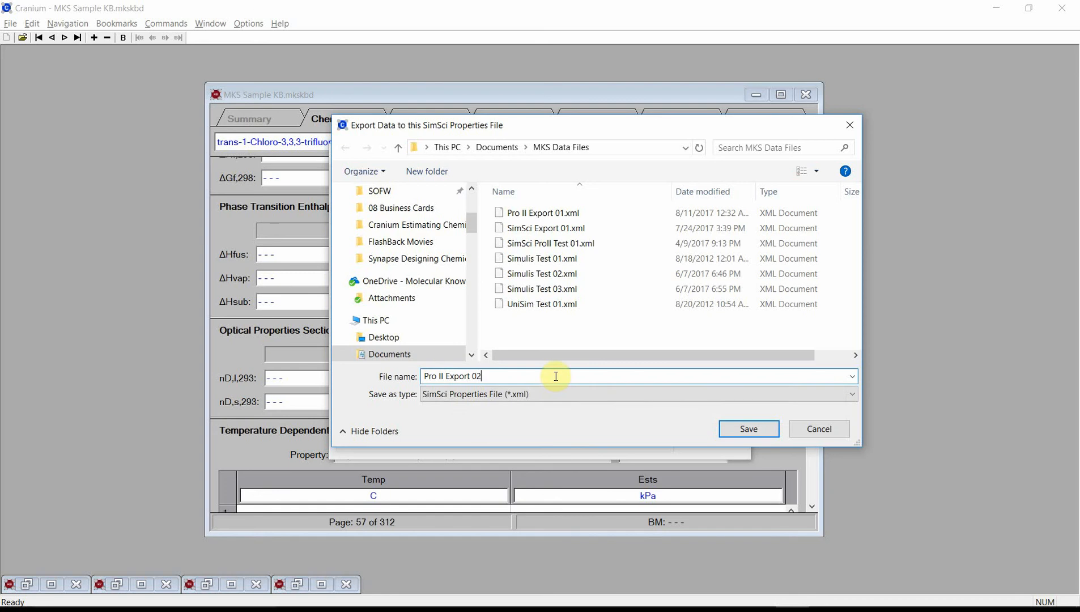
click(740, 432)
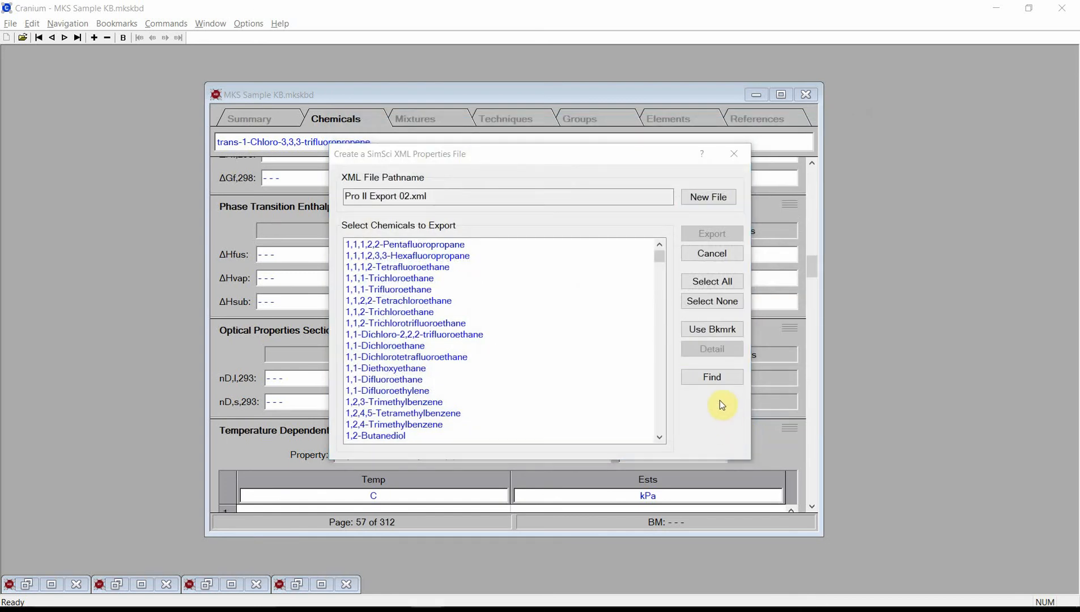
Step: Find chemicals matching the substring 3,3,3 and select trans-1-Chloro-3,3,3-trifluoropropene for export
click(714, 380)
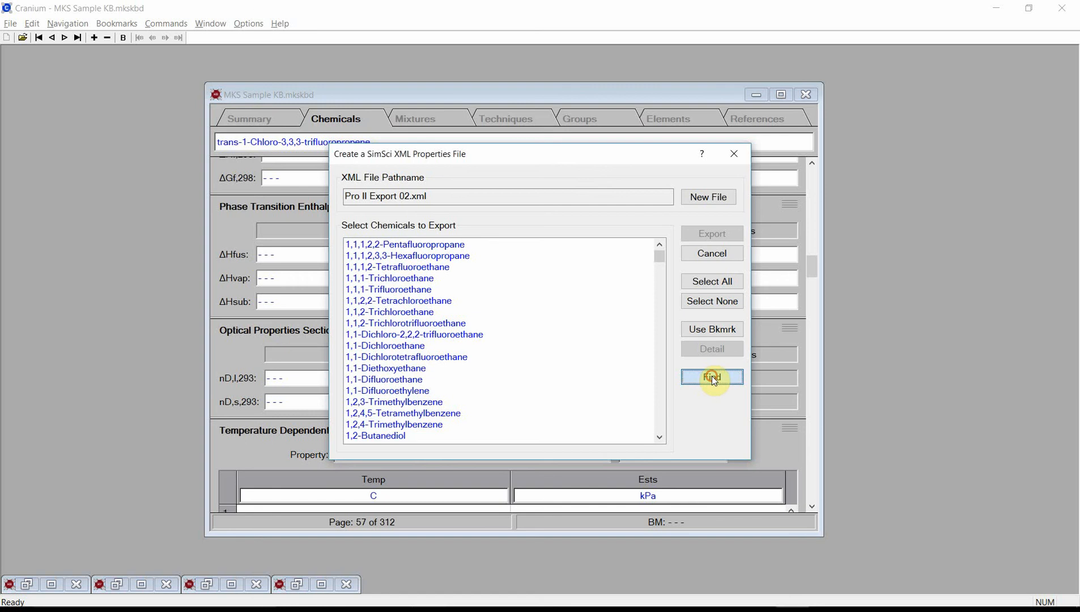
click(620, 436)
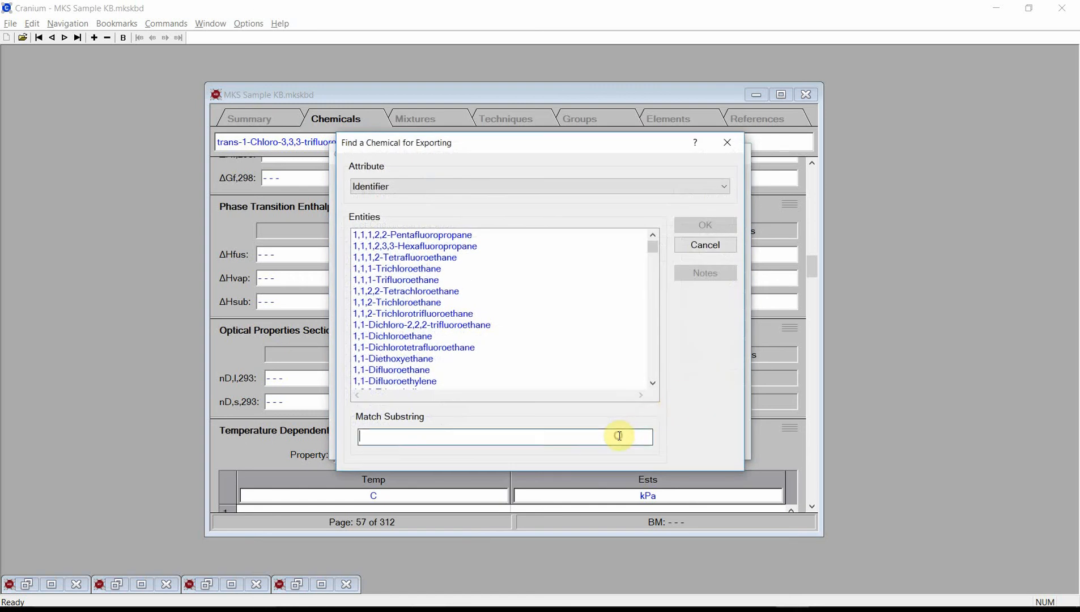
text(3,3,3)
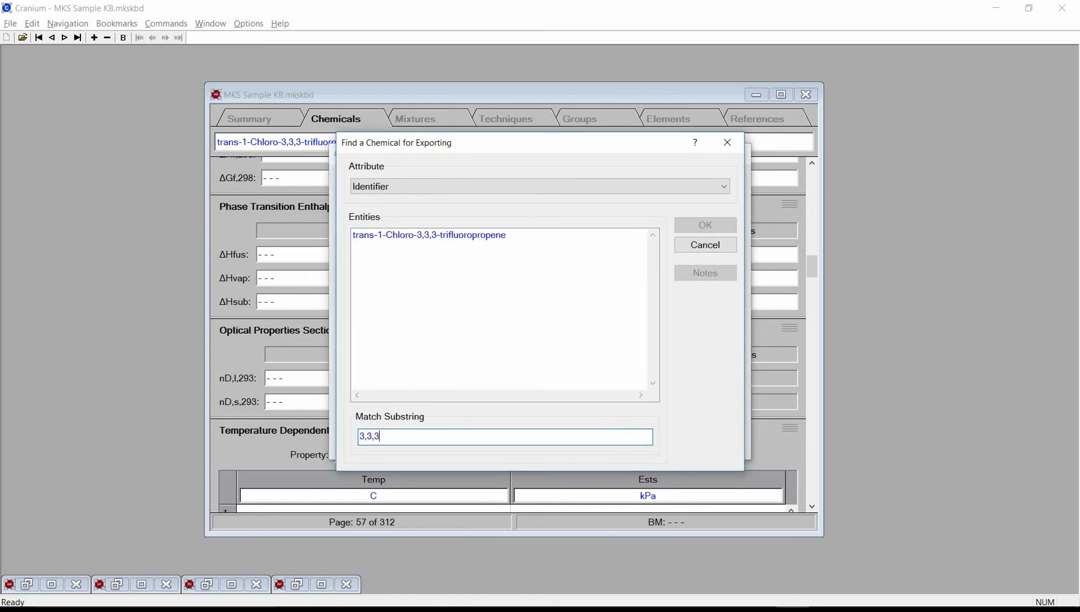
click(486, 236)
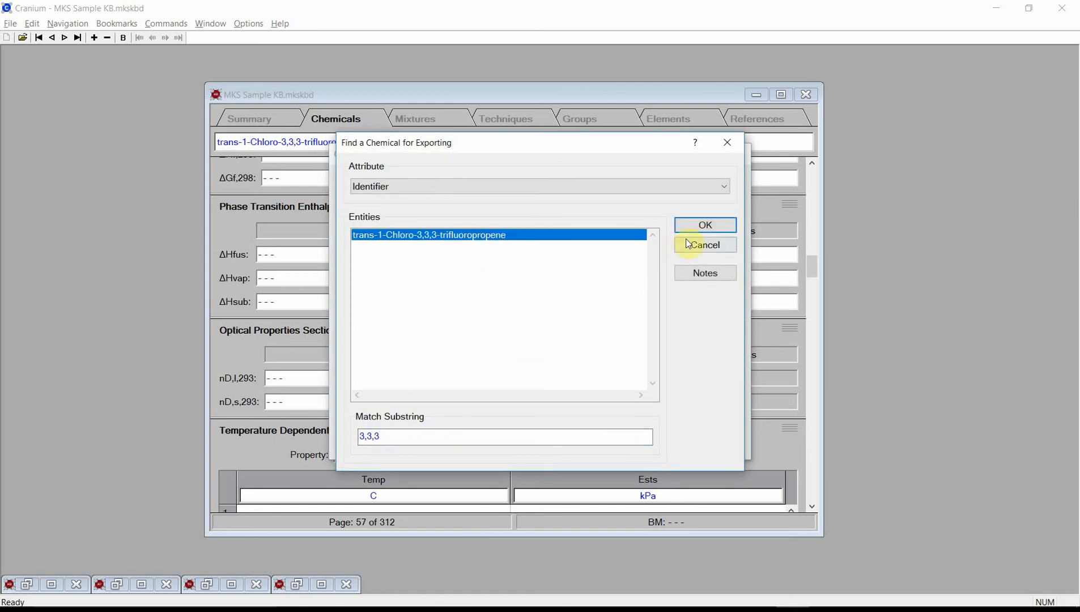
click(697, 230)
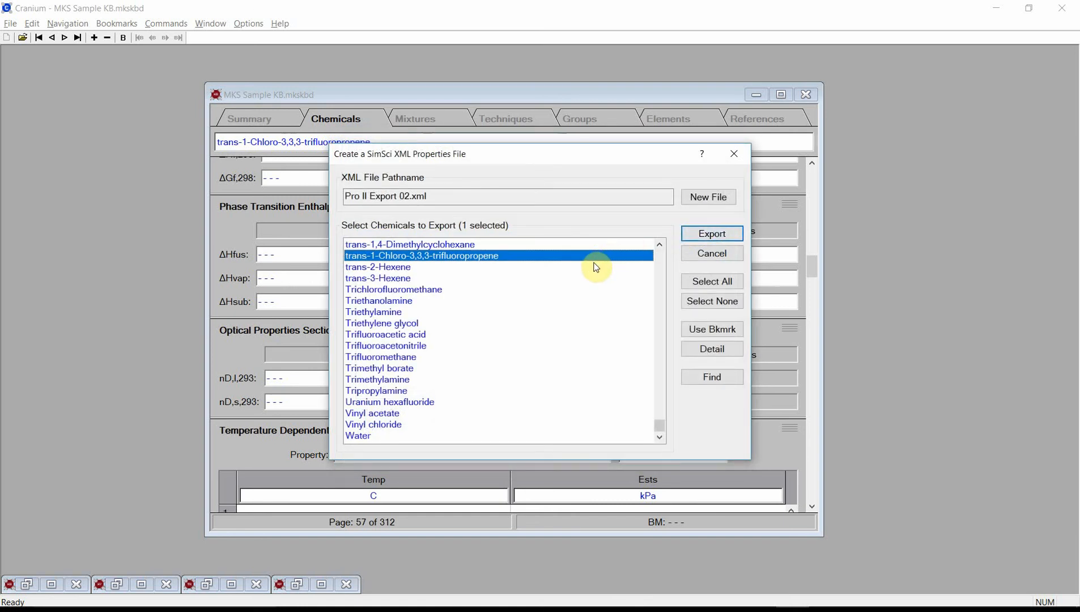
Step: Add trans-2-Hexene, trans-3-Hexene and Trichlorofluoromethane to the selection and export the chemicals to the XML file
ctrl+click(381, 267)
ctrl+click(381, 279)
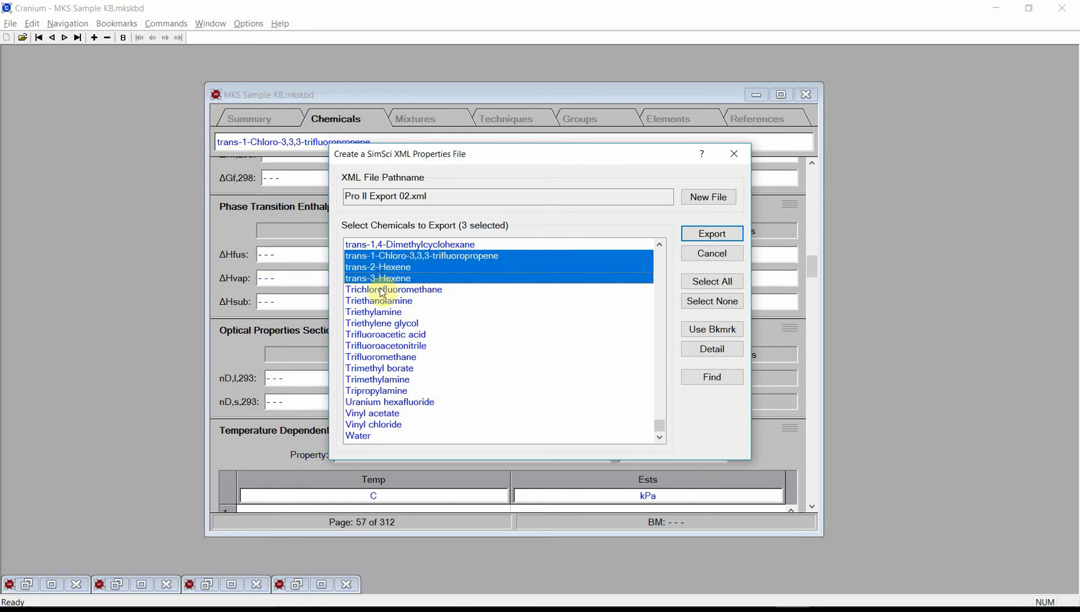
ctrl+click(382, 290)
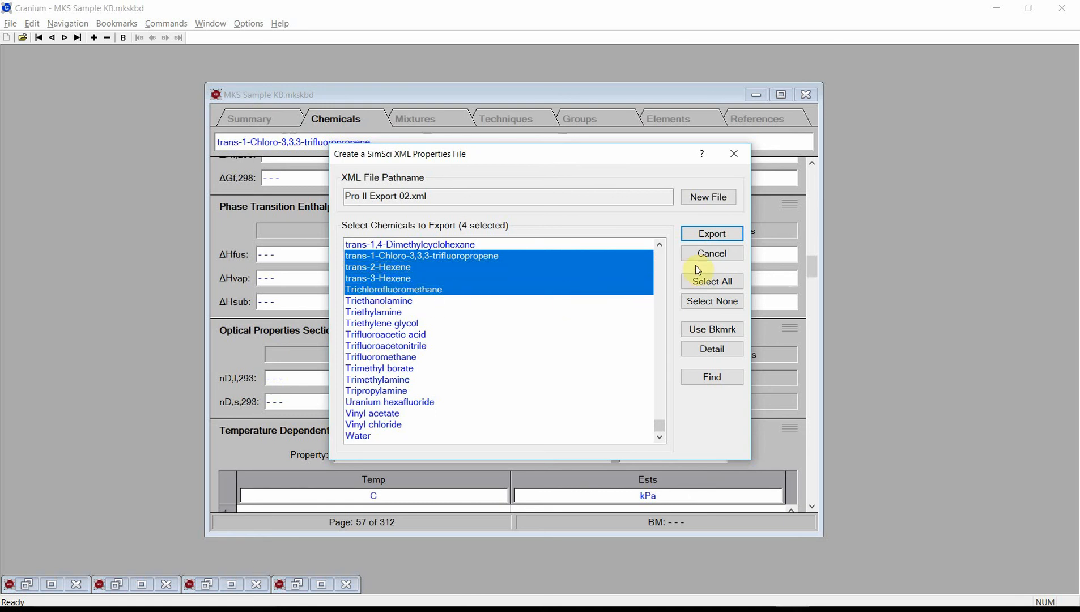
click(712, 234)
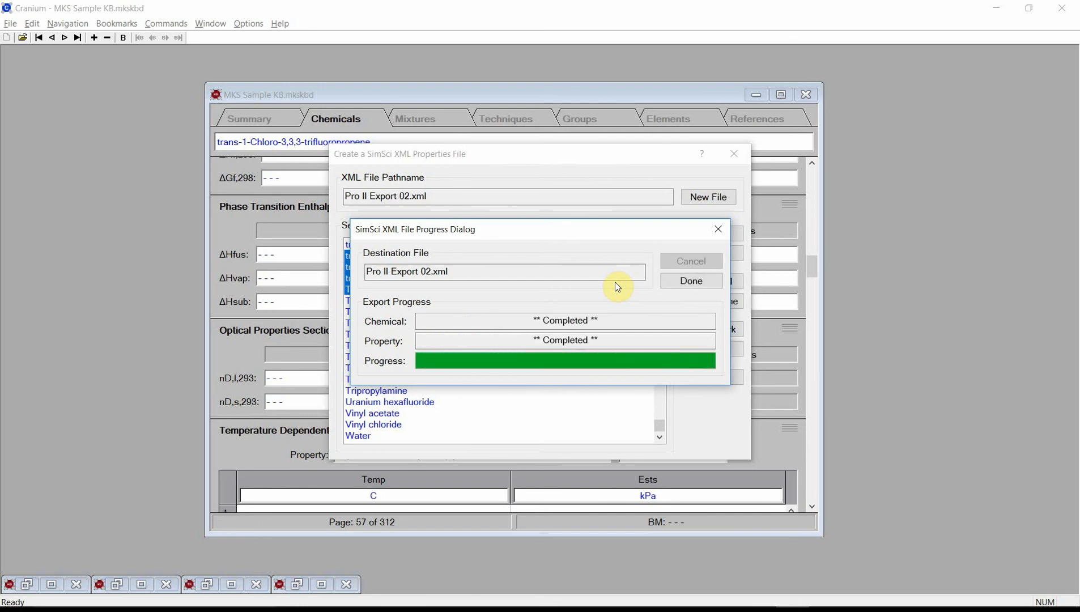
click(692, 280)
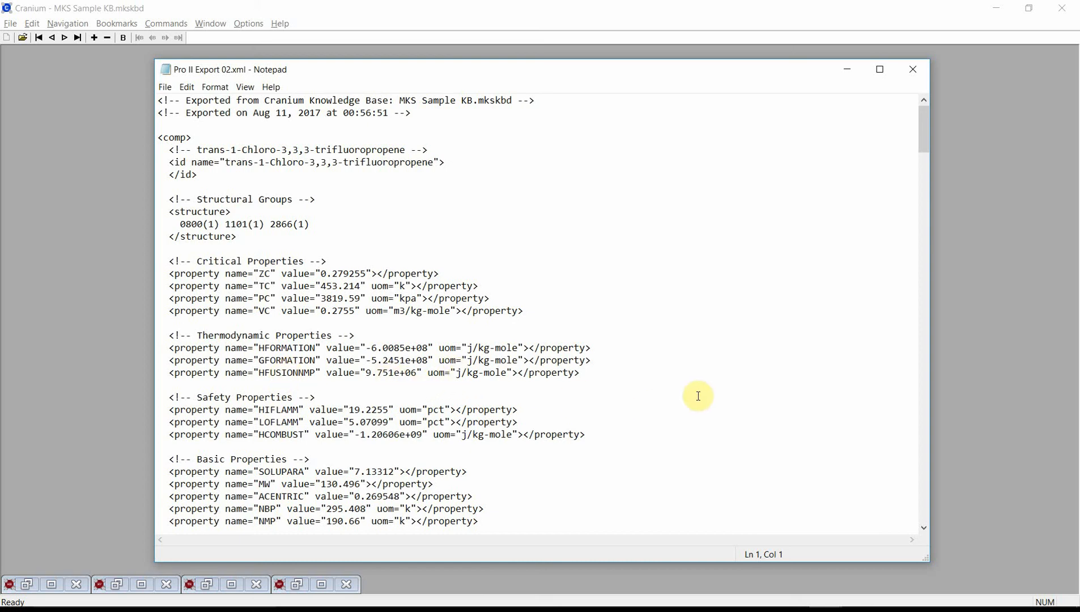
Step: Examine the property values and correlations in Pro II Export 02.xml in Notepad, and return to the Cranium knowledge base
click(926, 455)
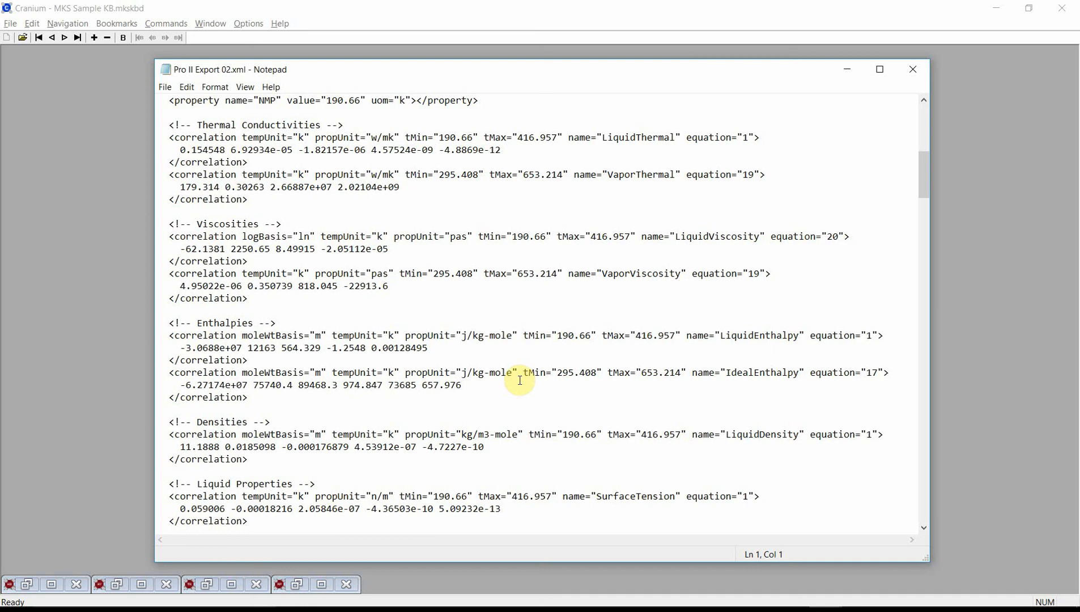
scroll(573, 388, down, 4)
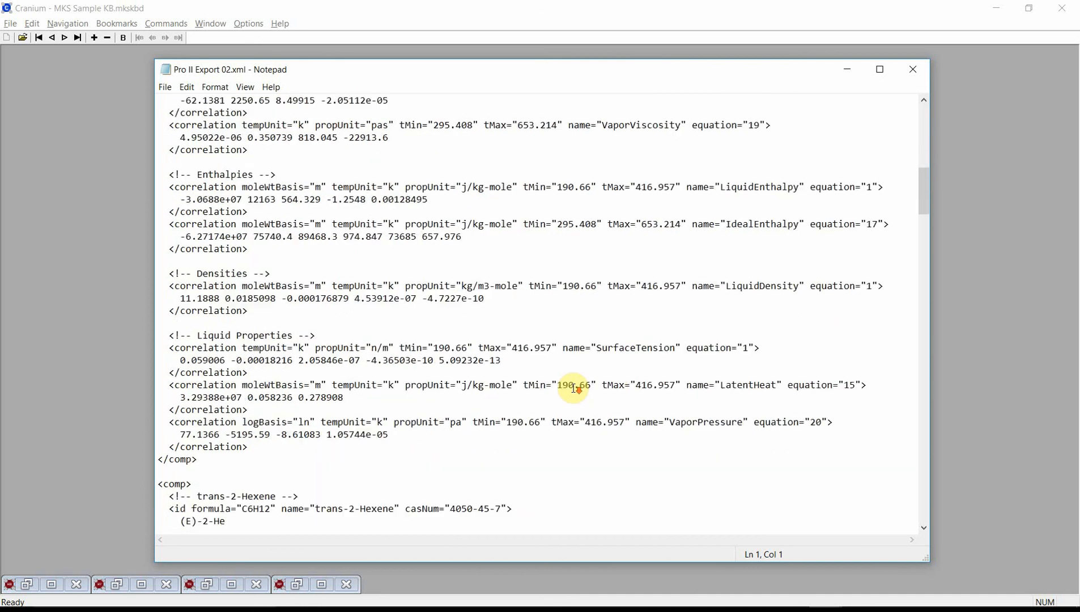
scroll(573, 389, down, 4)
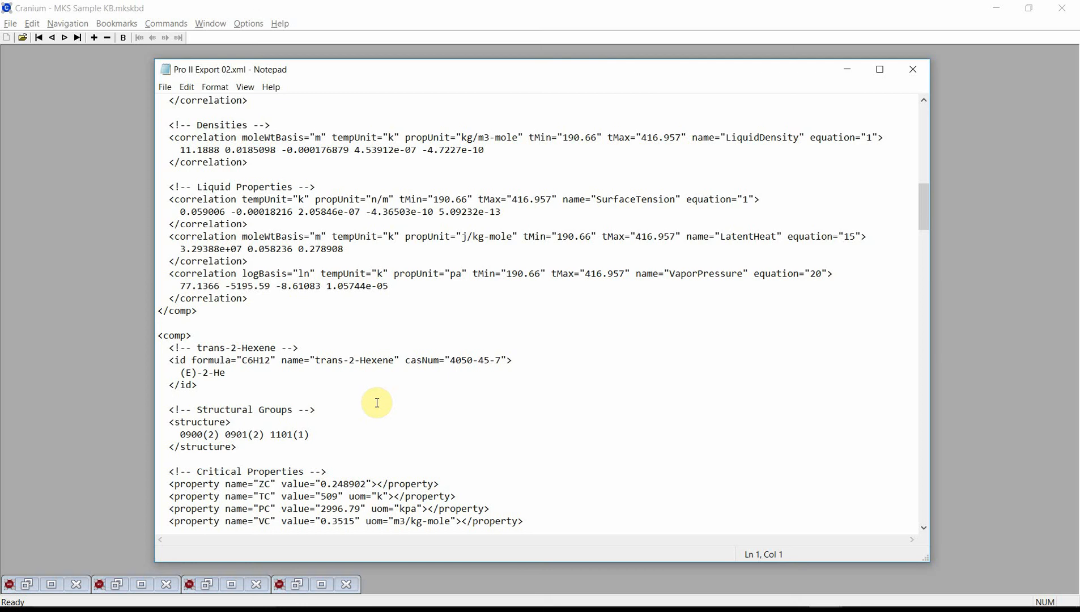
click(132, 175)
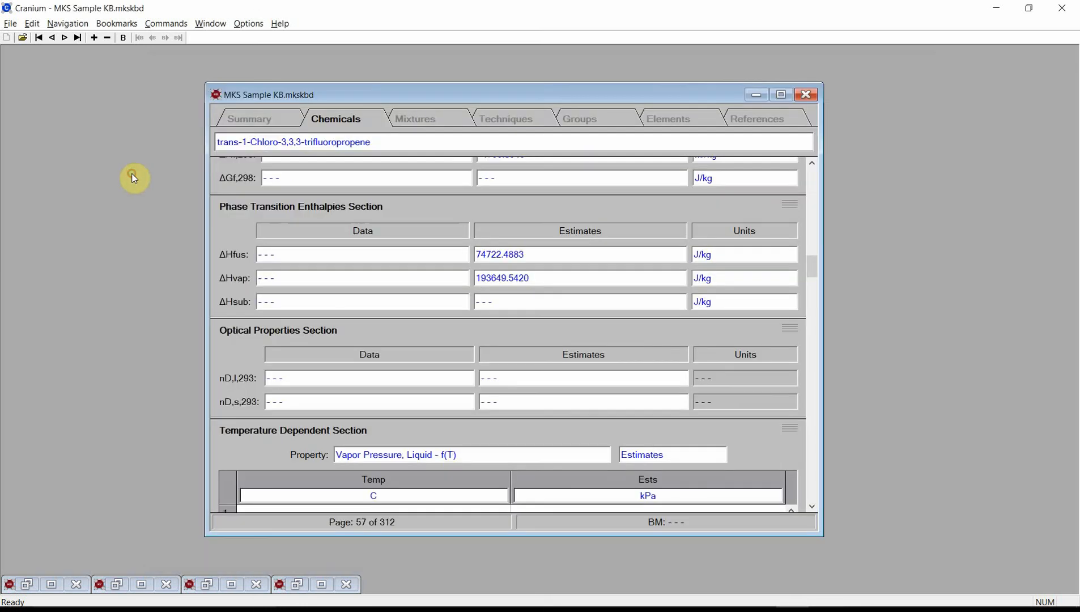